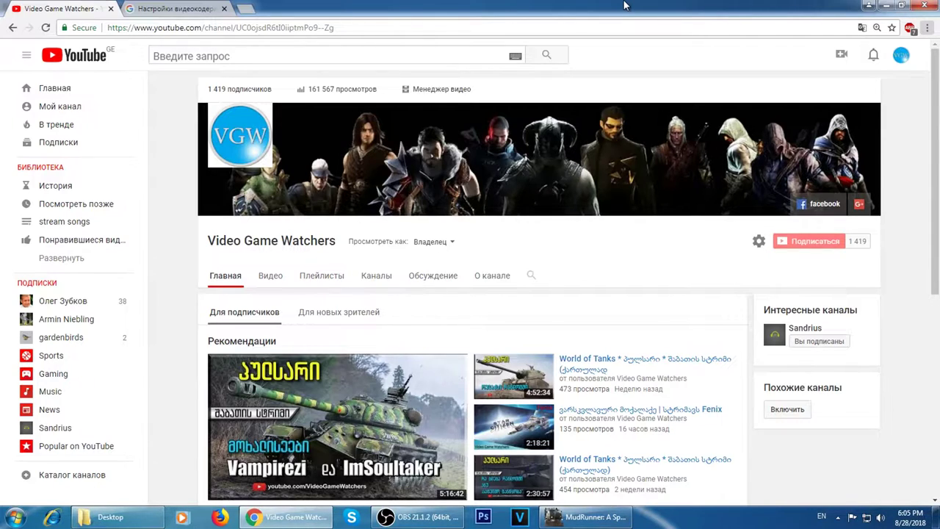
Step: Switch to OBS and add a new scene named "spin"
click(433, 517)
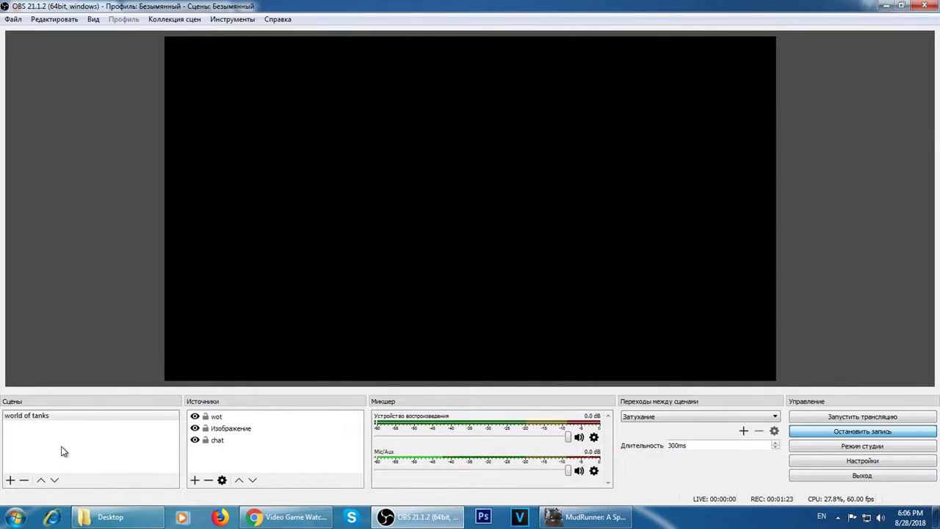
click(36, 442)
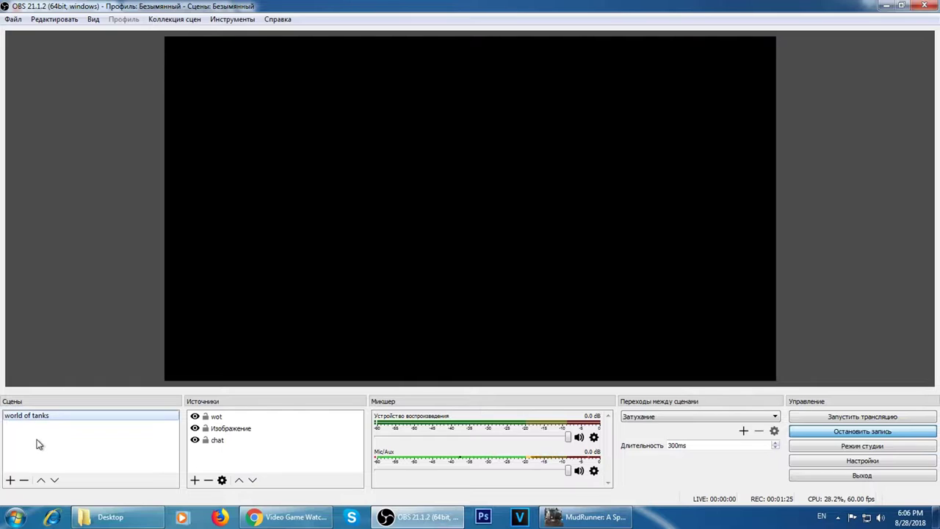
right_click(41, 438)
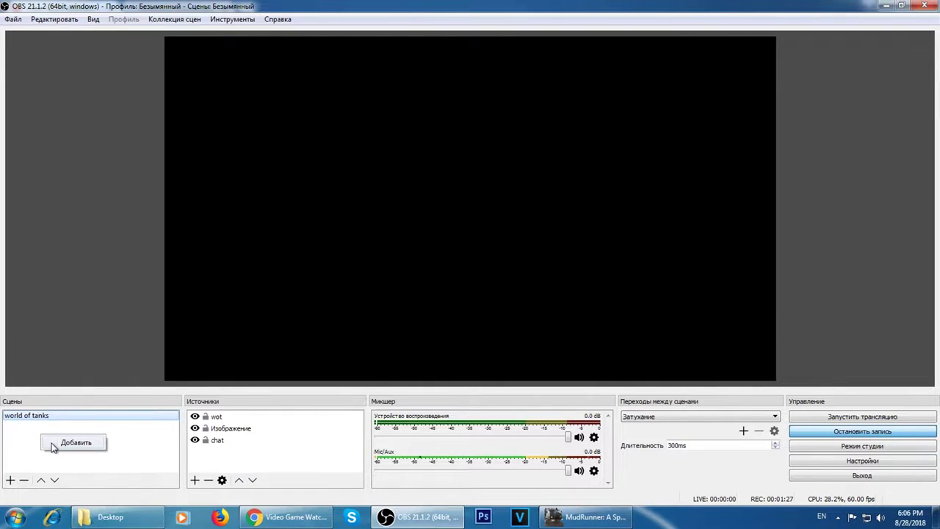
click(54, 444)
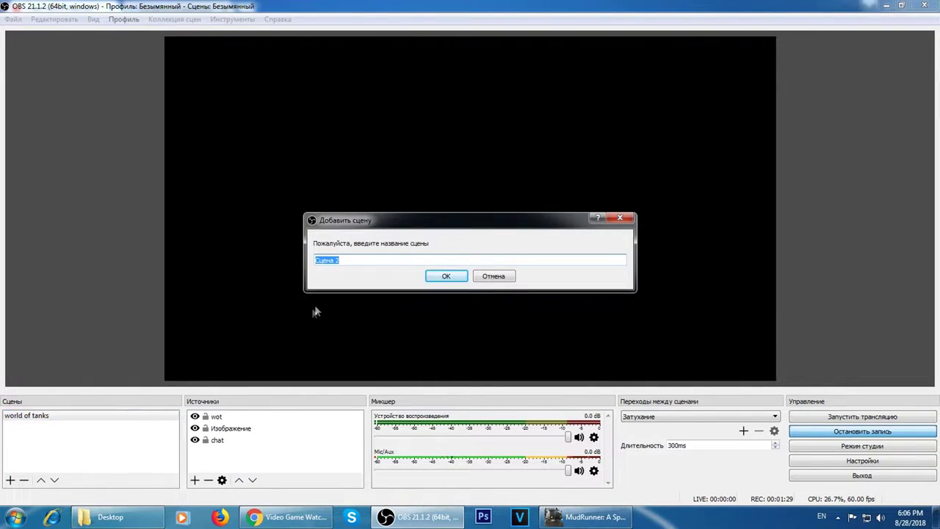
text(spin)
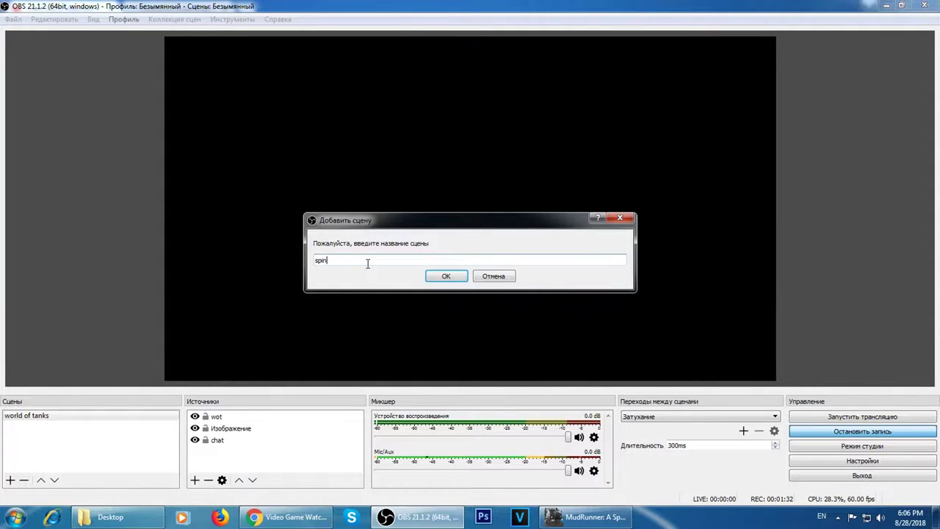
key(Return)
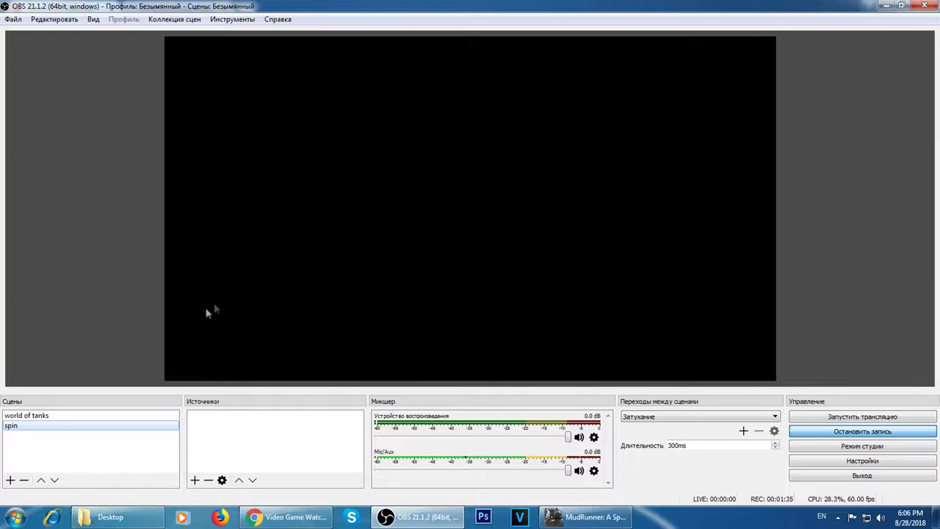
Step: Add a new game capture source (Захват игры) named "spin a" to the spin scene
right_click(230, 434)
mouse_move(285, 443)
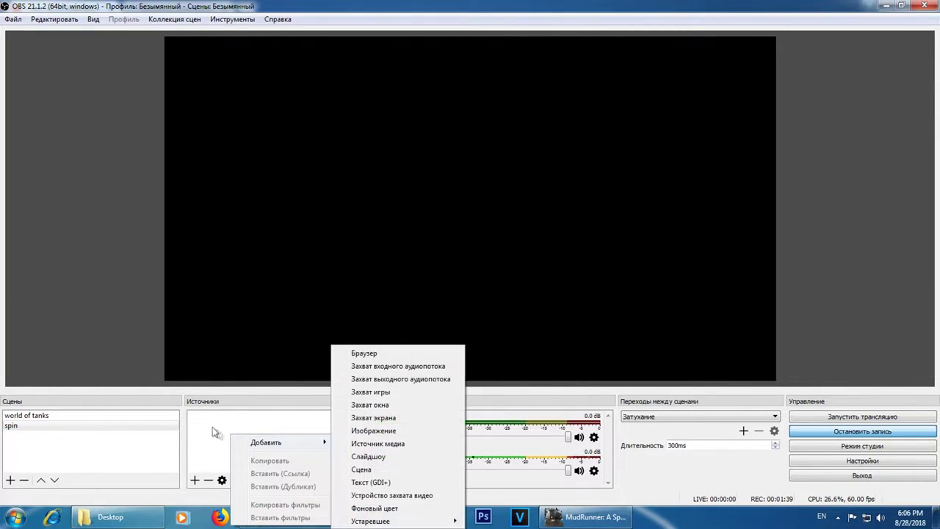
click(218, 434)
right_click(266, 434)
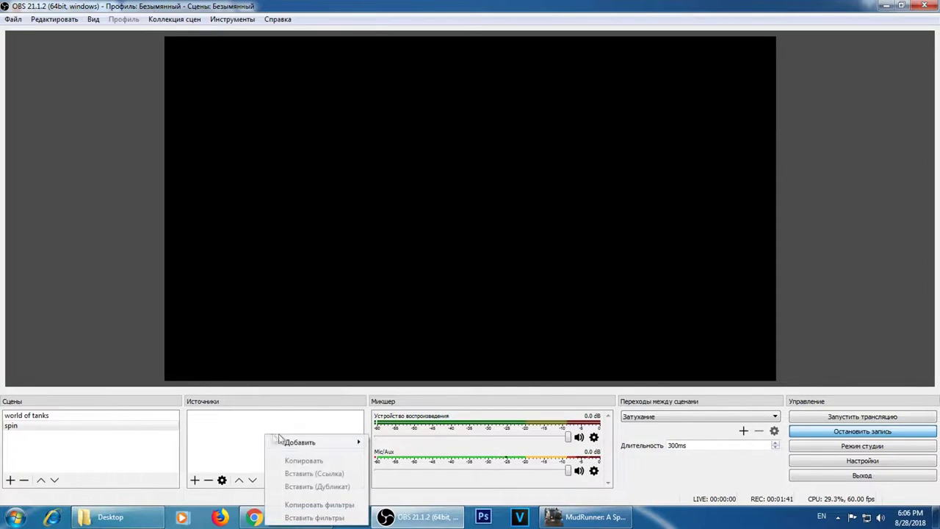
mouse_move(308, 442)
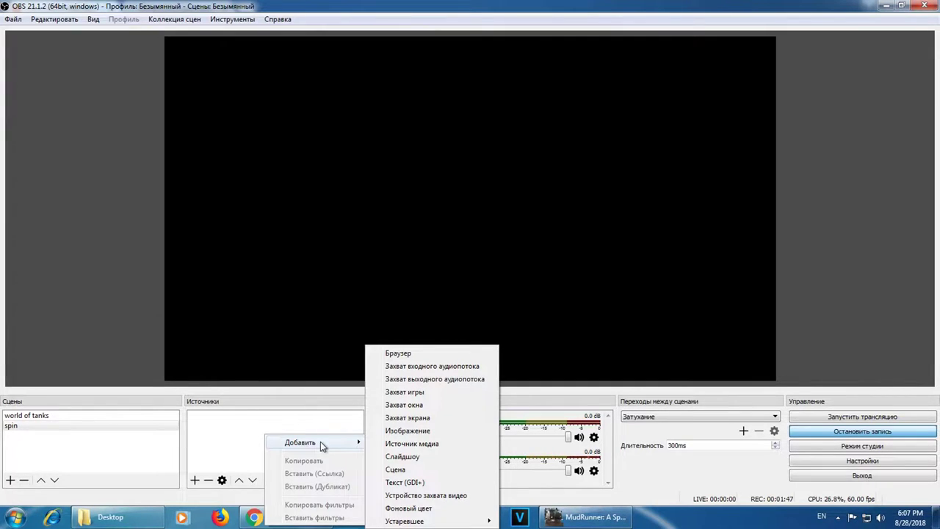
click(425, 394)
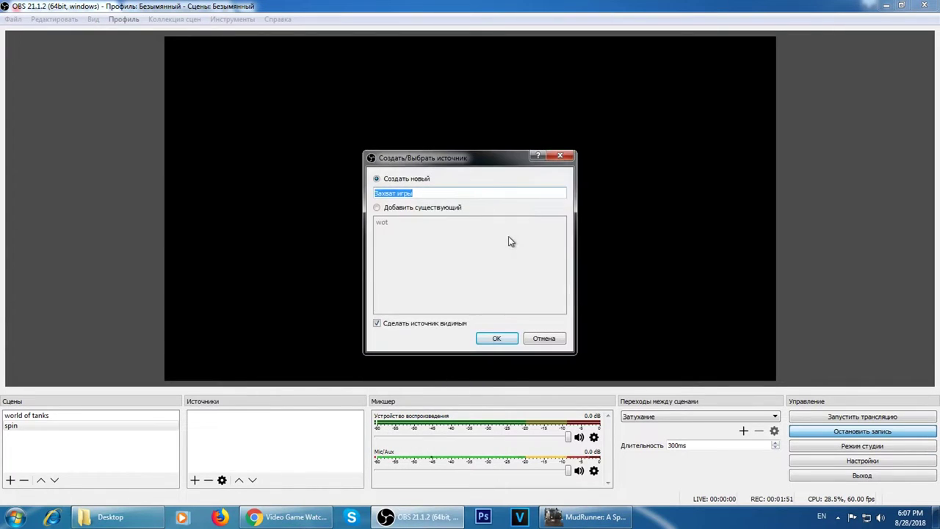
text(spin a)
click(496, 337)
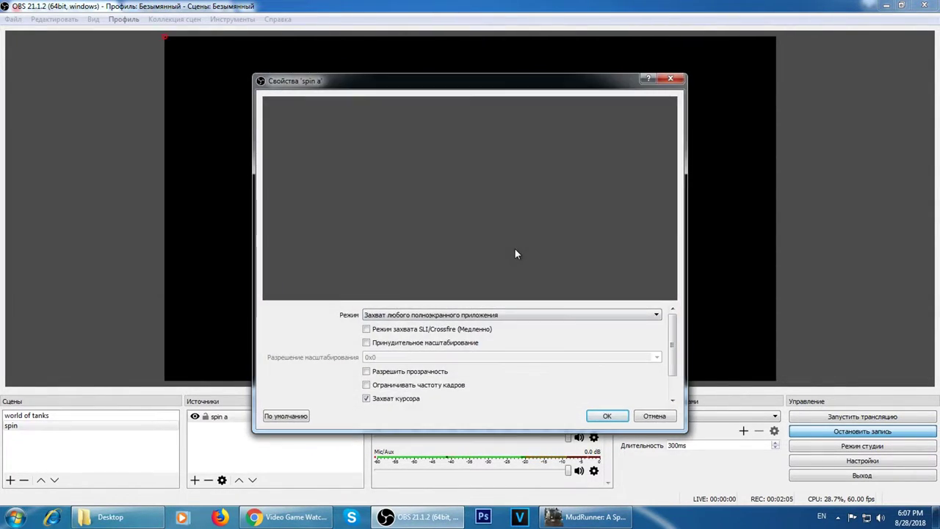
Step: Set the capture mode to Захват отдельного окна and choose the [MudRunner.exe]: MudRunner: A Spintires game window
drag(515, 85, 510, 62)
click(467, 291)
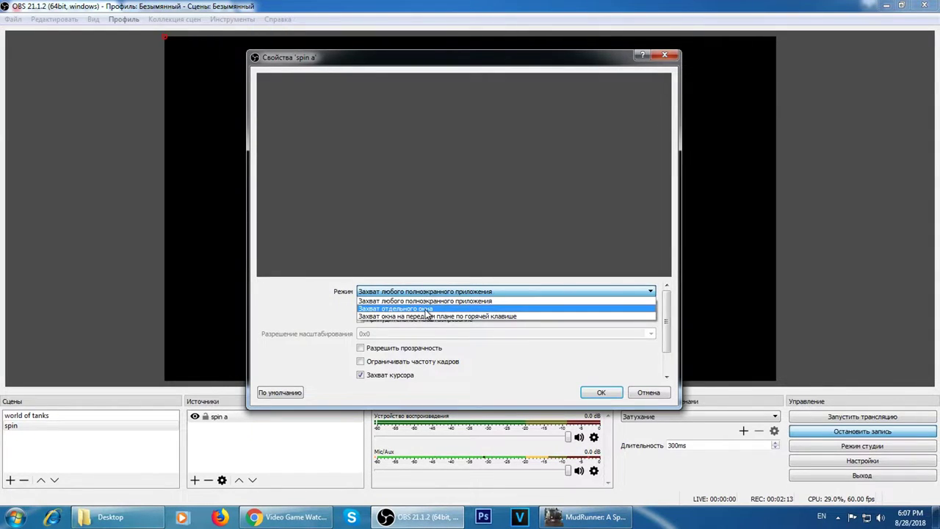
click(426, 309)
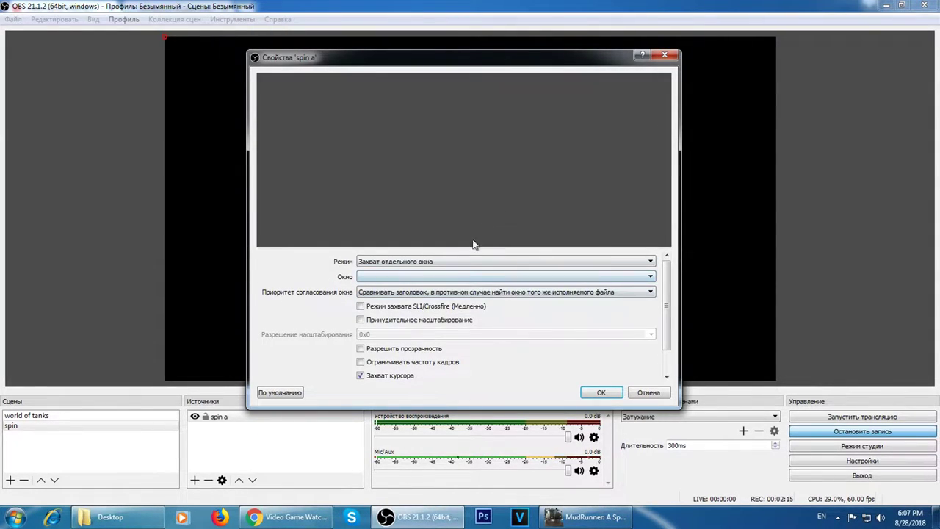
click(381, 276)
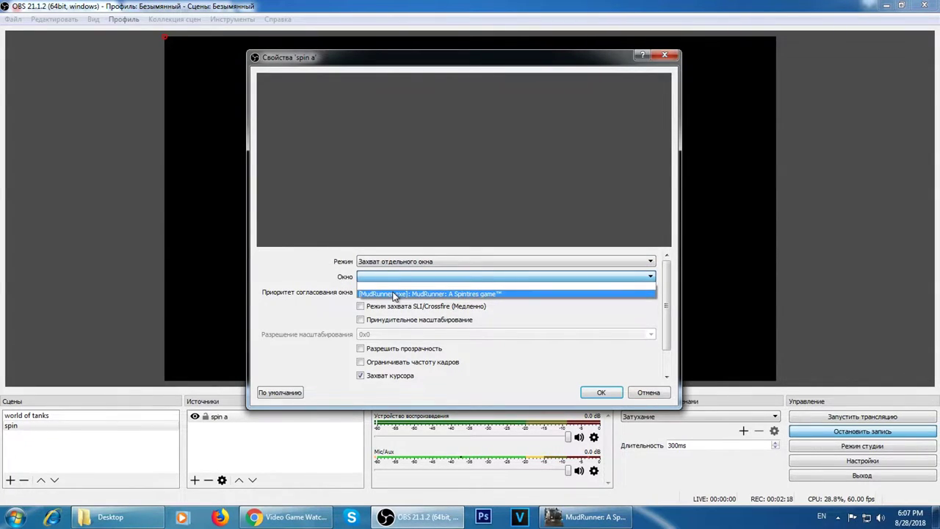
click(453, 294)
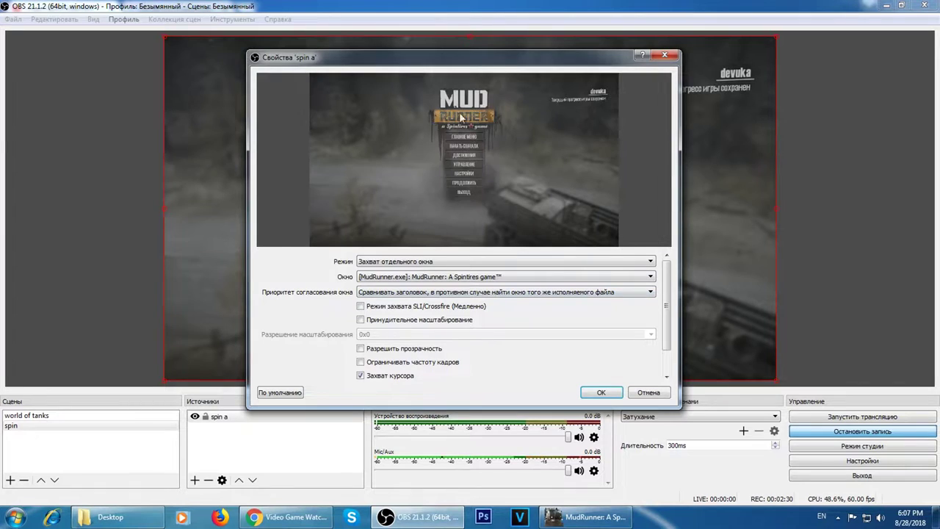
Step: Set the window match priority to comparing the title, otherwise finding a window of the same executable, and accept the source properties
click(425, 293)
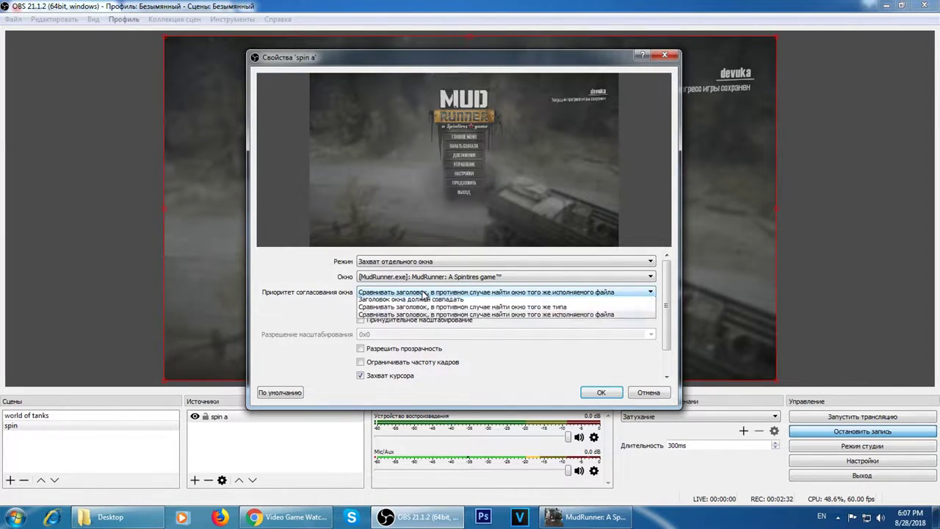
click(401, 316)
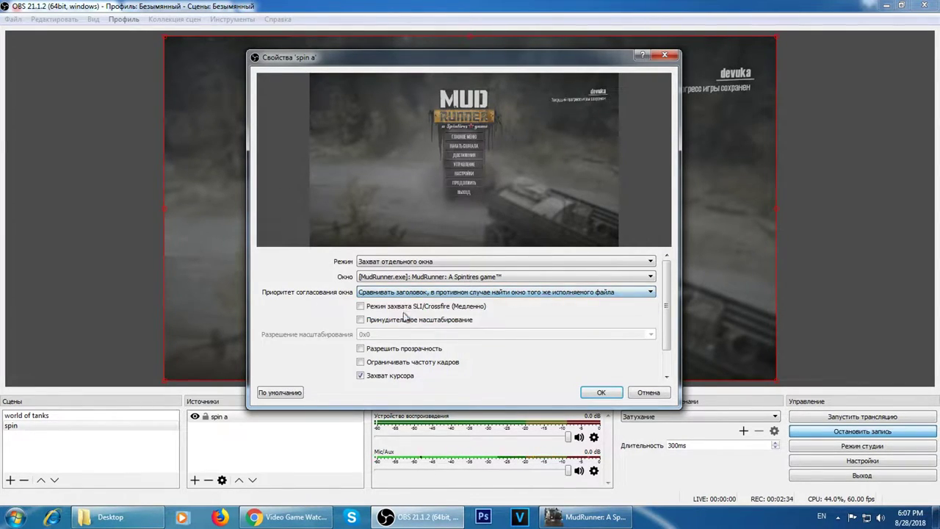
click(388, 380)
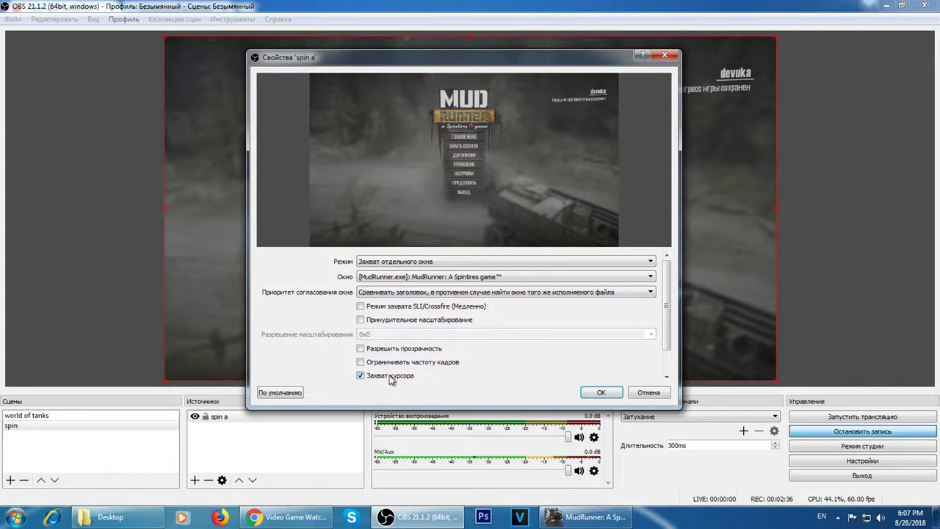
click(377, 376)
click(600, 392)
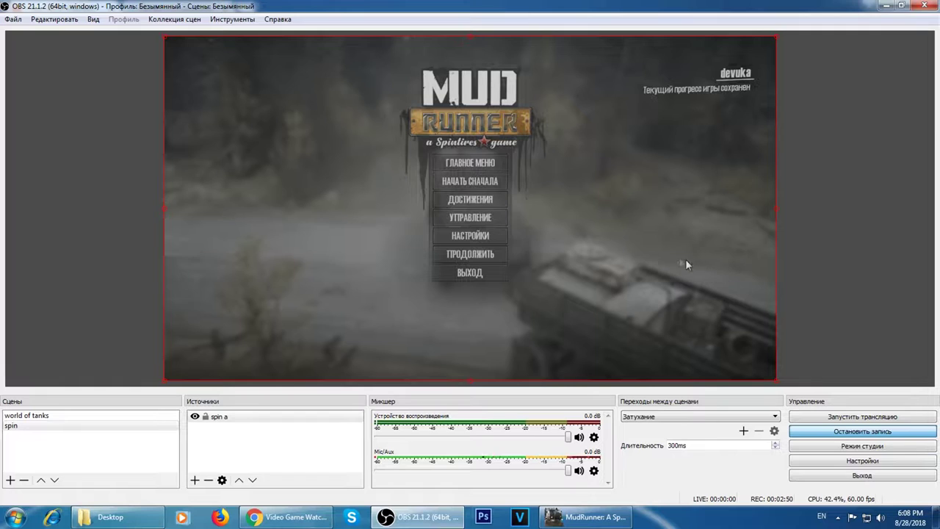
Step: Scale the game capture down in the preview, and scale it back up to fill the whole canvas
drag(779, 384, 610, 314)
drag(596, 278, 645, 300)
click(877, 289)
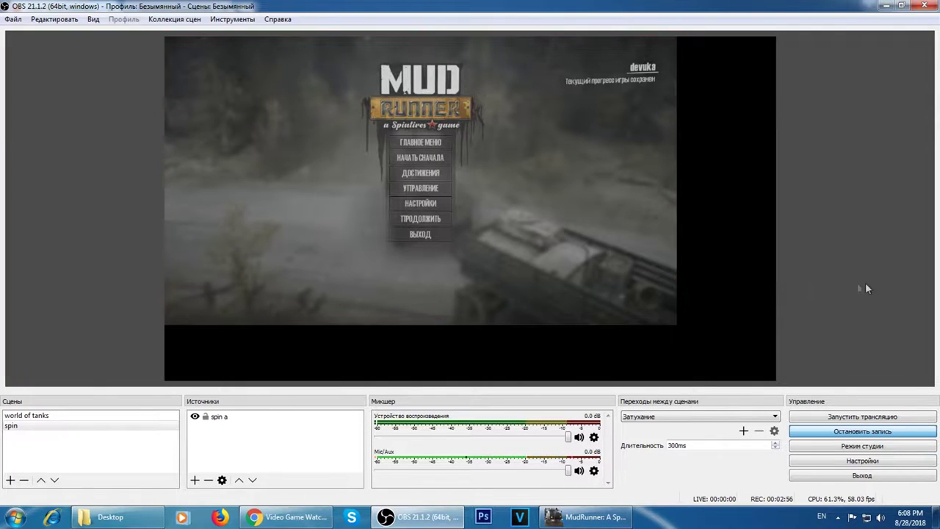
click(379, 169)
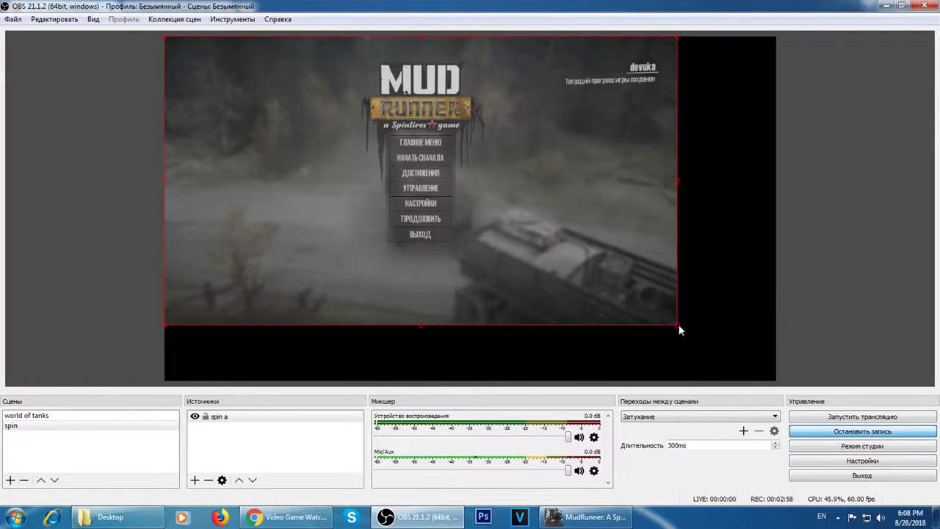
drag(679, 325, 753, 380)
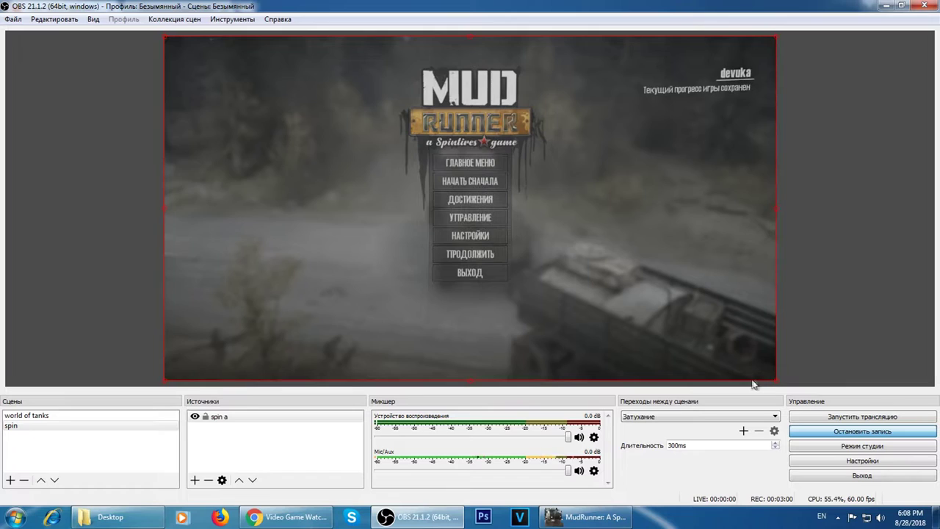
click(854, 287)
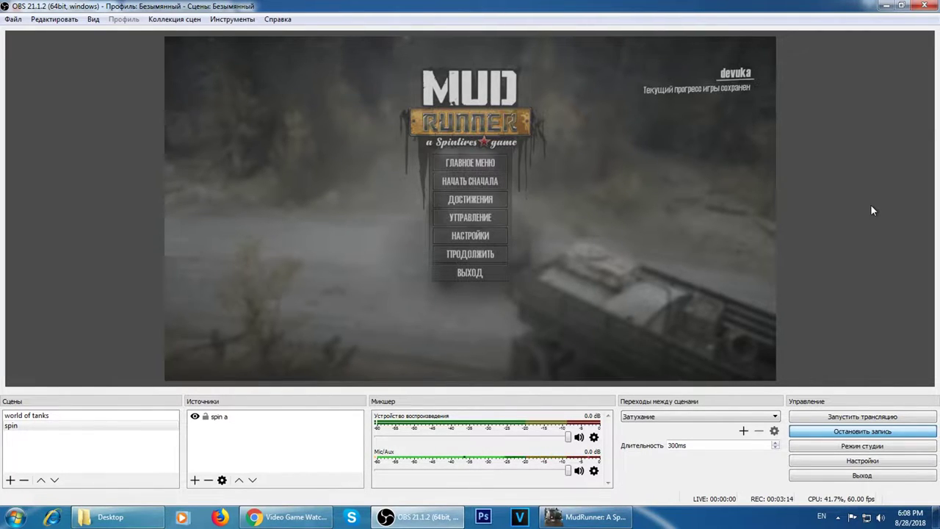
Step: Open the program settings, view the interface language choices and select the Default theme
click(884, 459)
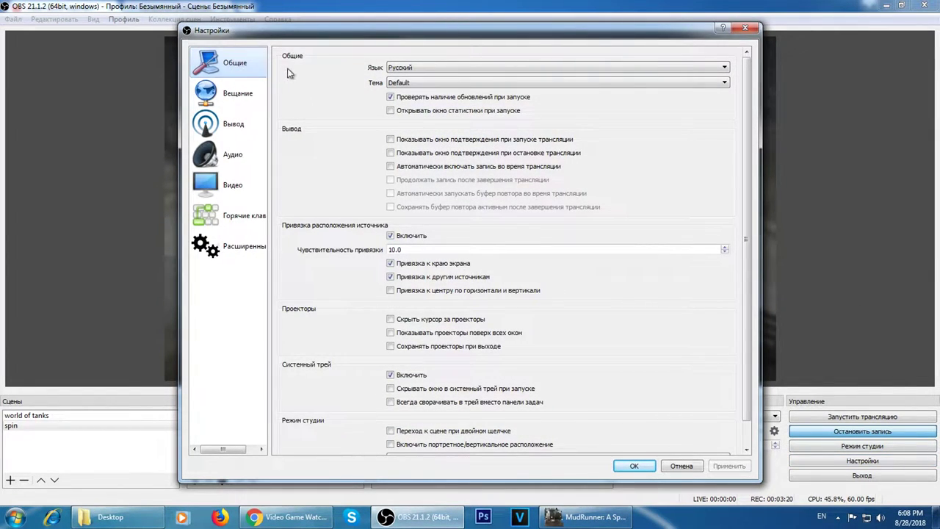
click(414, 69)
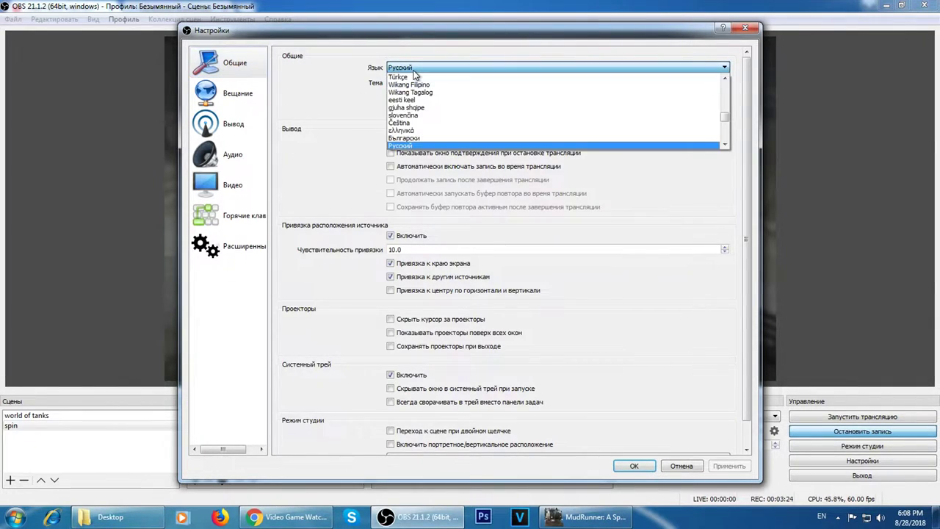
click(414, 70)
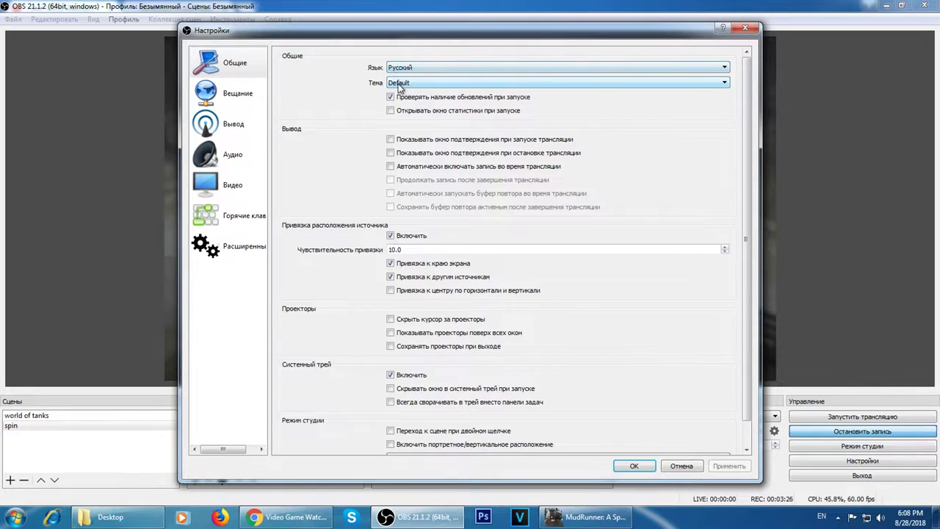
click(403, 83)
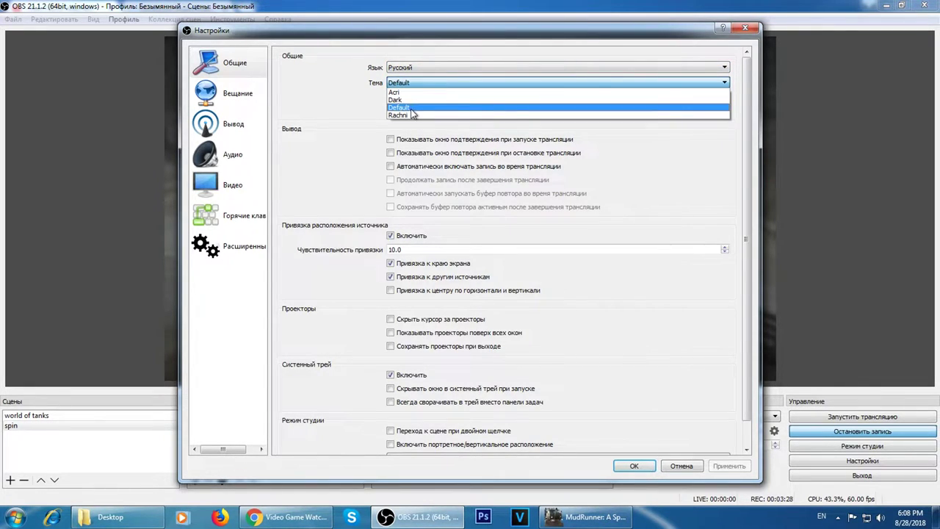
click(410, 108)
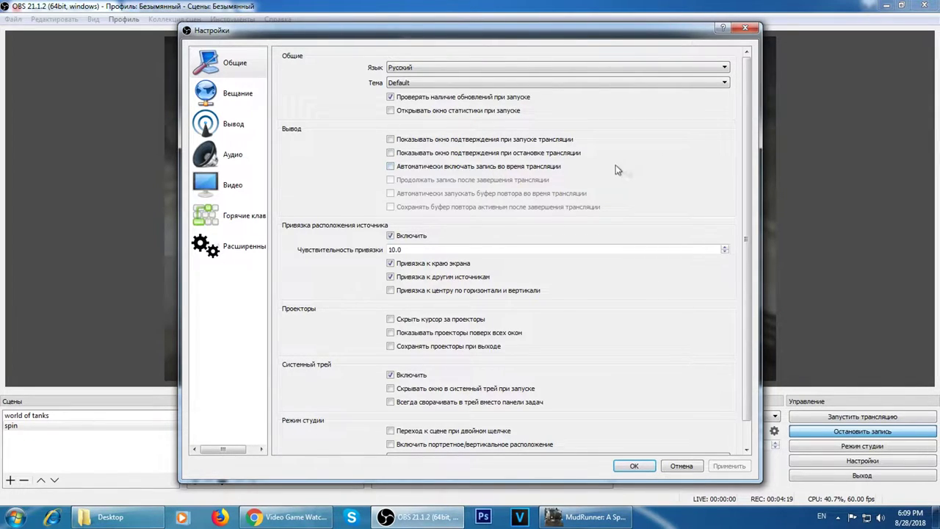
Step: Look over the remaining general options and the streaming service settings (Вещание)
scroll(595, 215, down, 20)
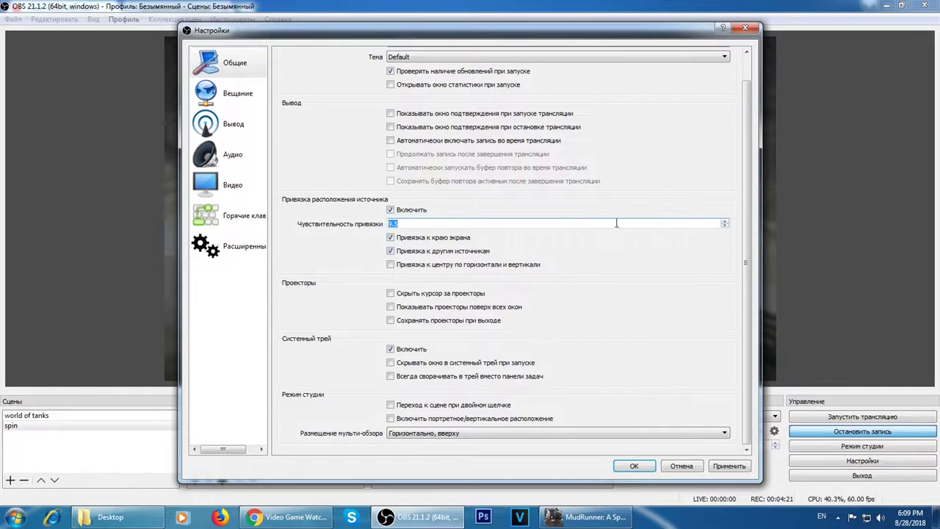
scroll(617, 220, up, 3)
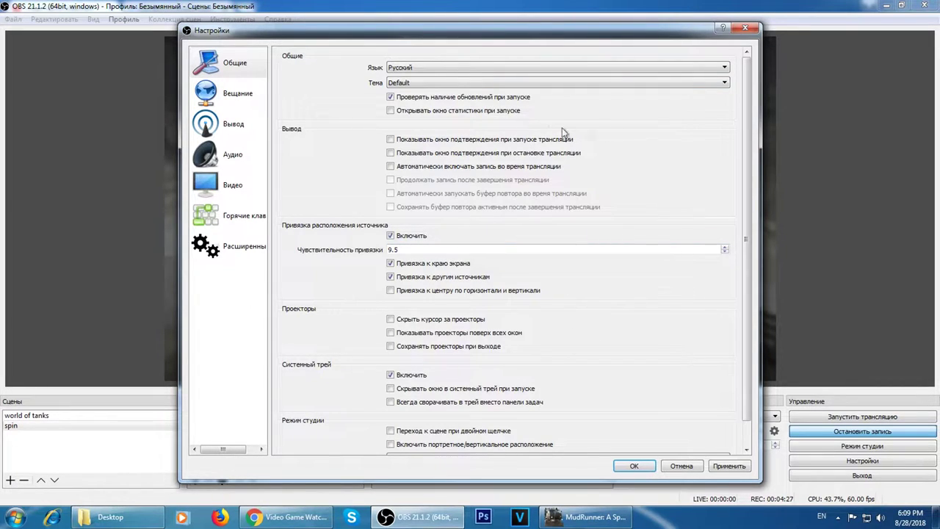
scroll(596, 294, down, 1)
scroll(629, 286, up, 1)
click(233, 94)
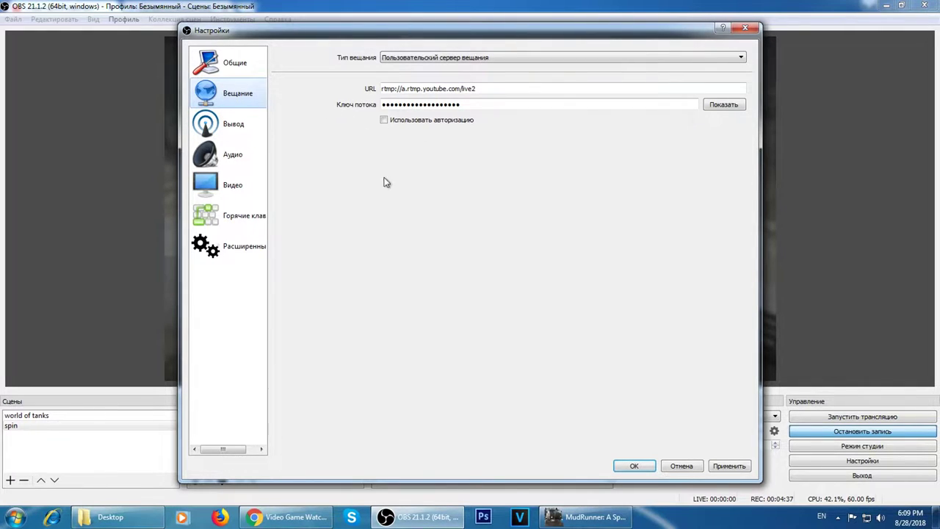
Step: Open the output settings (Вывод) and select NVENC H.264 as the streaming encoder
click(224, 126)
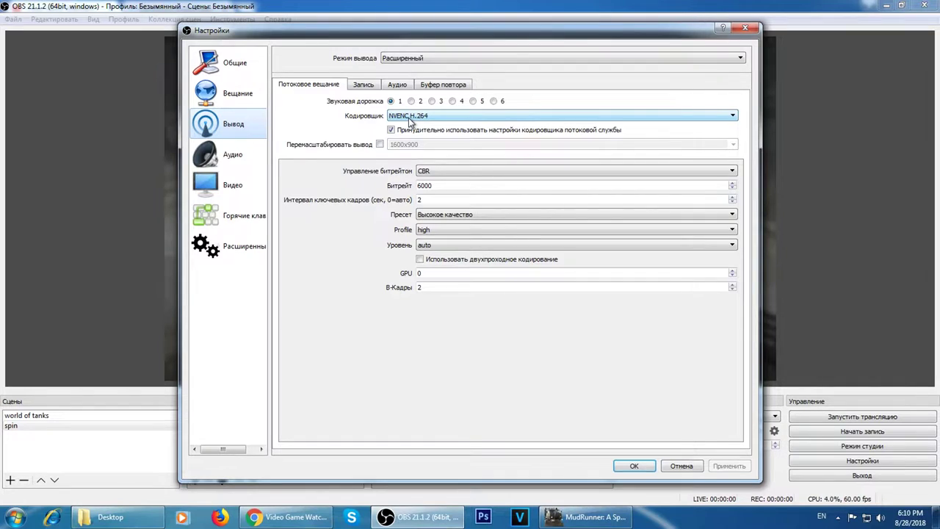
click(409, 119)
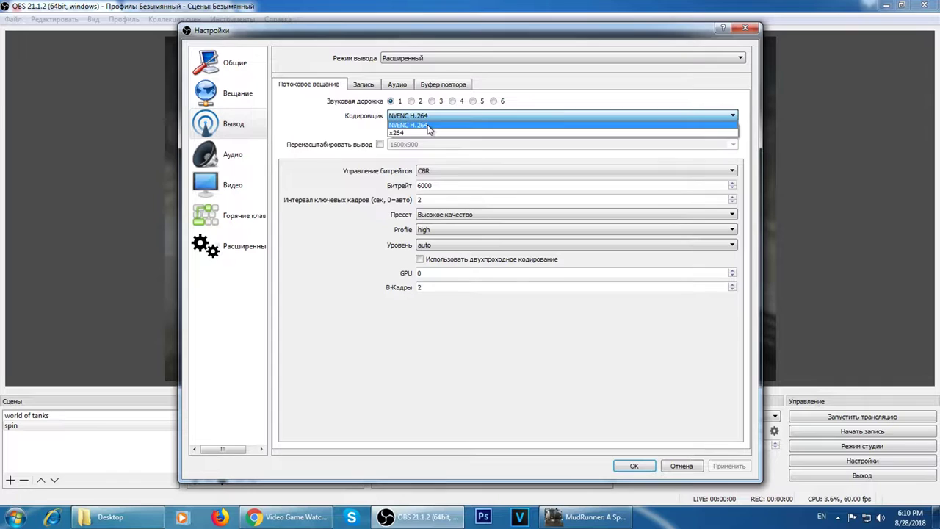
click(428, 124)
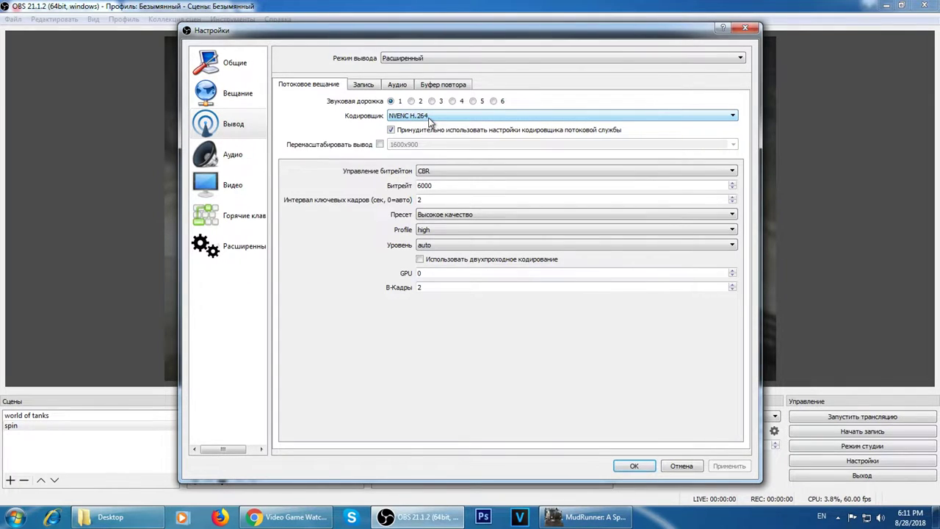
Step: Switch the streaming encoder to x264 and view its CPU usage presets without changing the preset
click(430, 119)
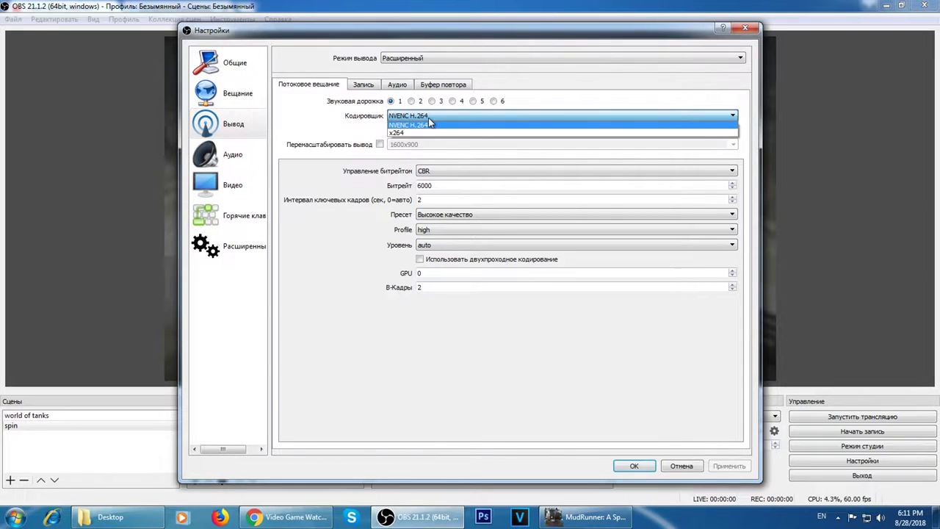
click(415, 133)
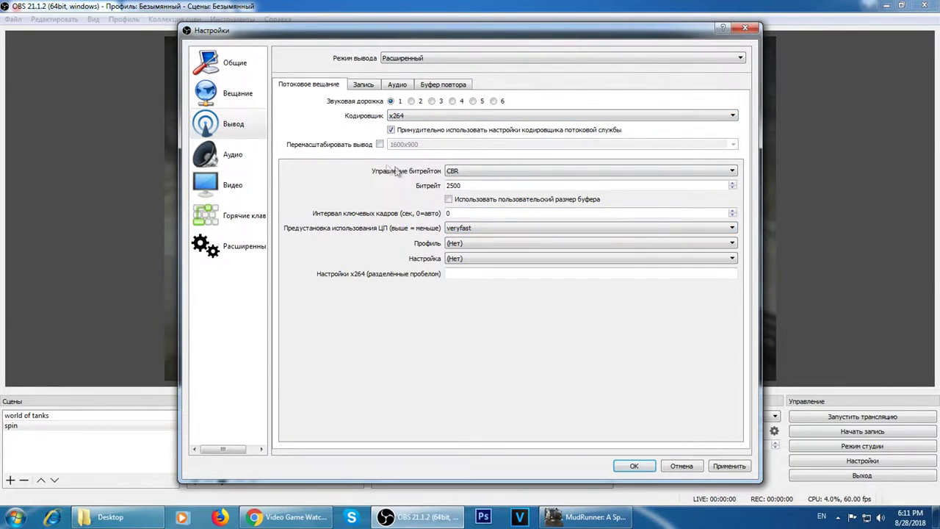
click(479, 229)
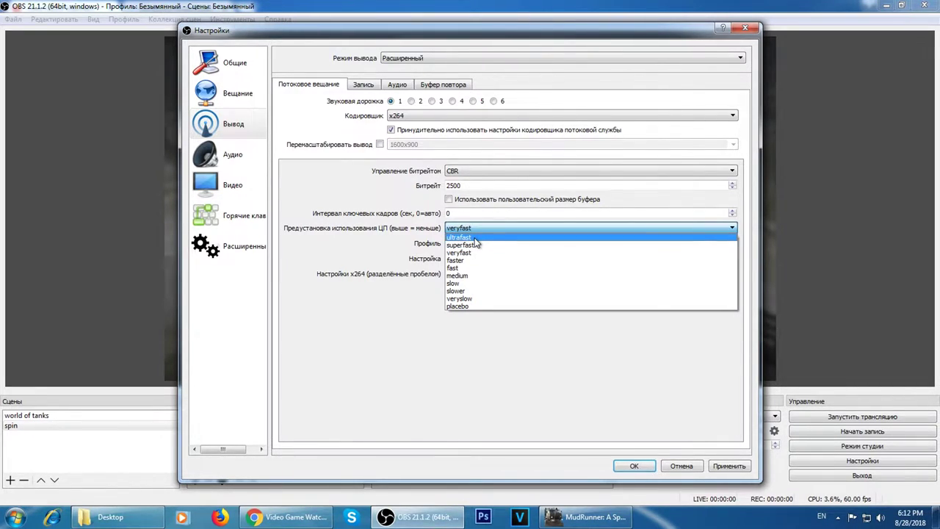
click(429, 116)
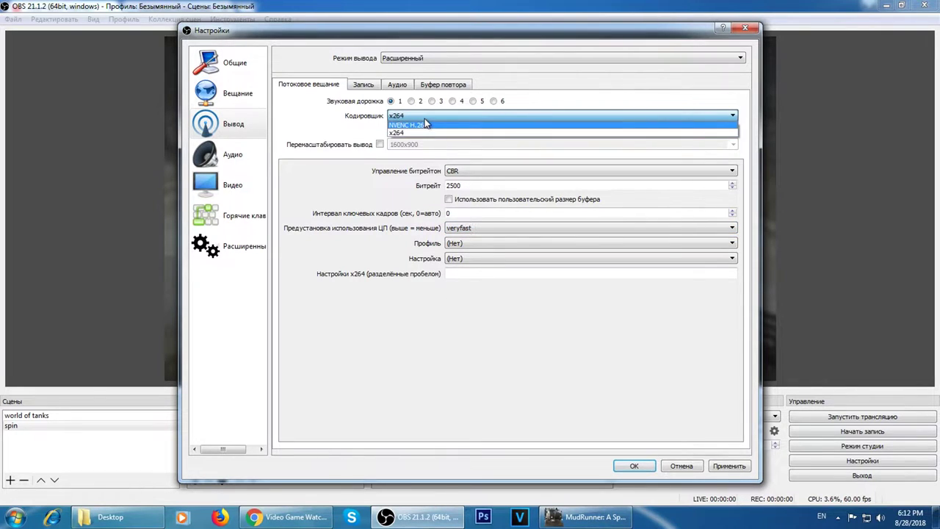
click(411, 132)
click(469, 230)
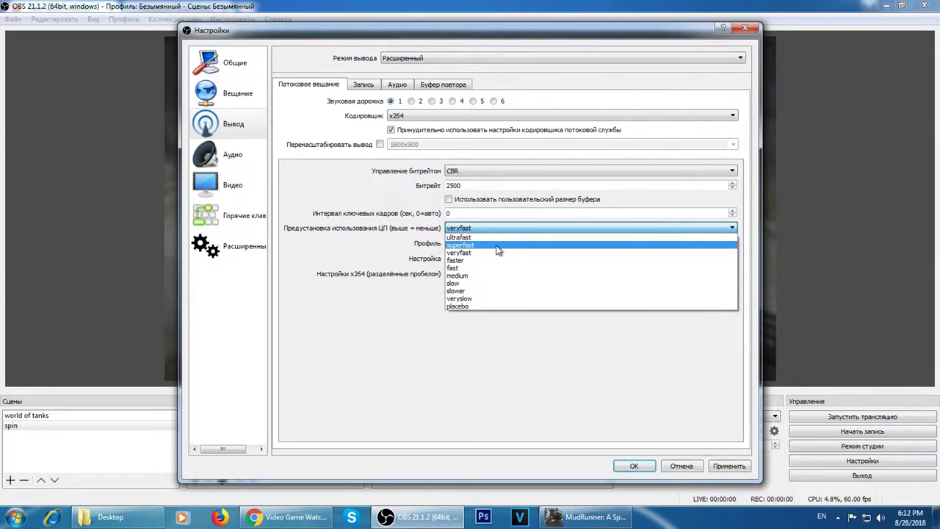
click(354, 182)
Step: Set the streaming encoder back to NVENC H.264 and view the available bitrate control modes
click(412, 116)
click(411, 129)
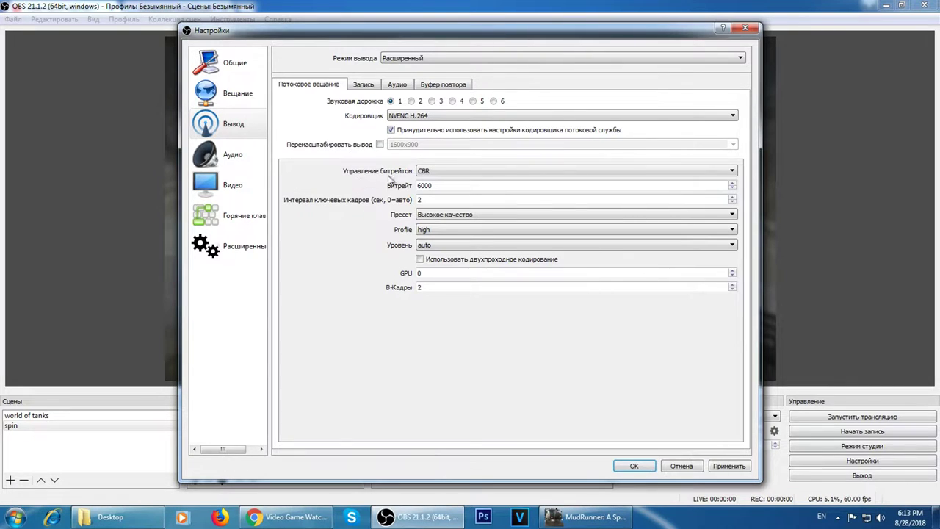
click(438, 173)
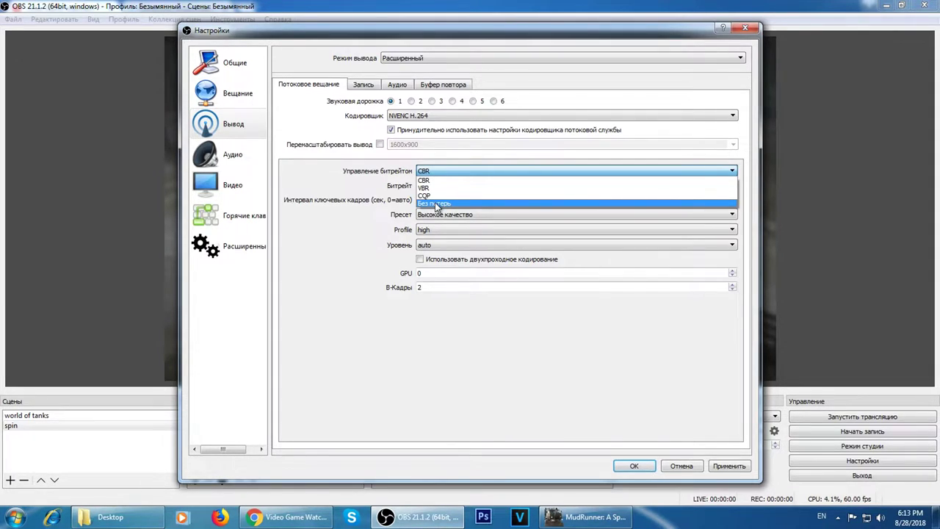
click(455, 167)
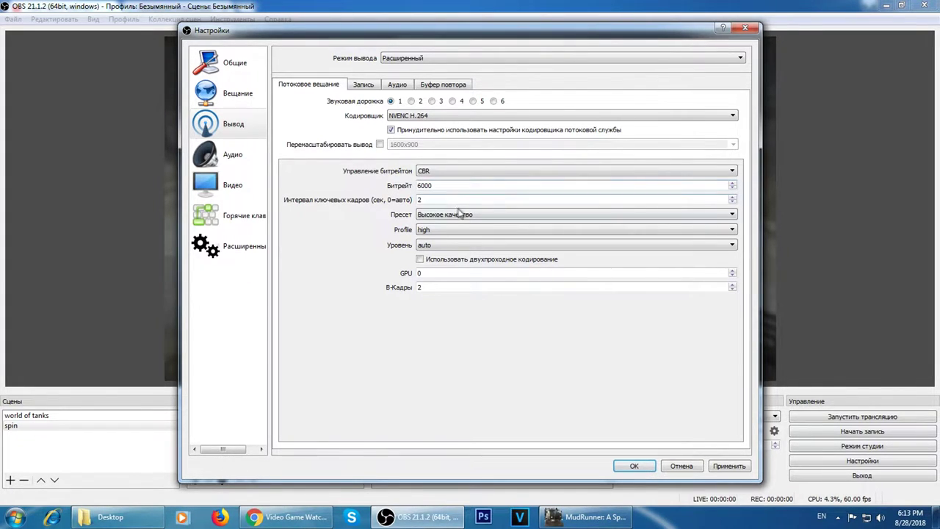
Step: Look up the bitrate ranges for 1080p at 60 fps and plain 1080p on Chrome's YouTube encoder help page, and return to OBS
click(286, 517)
click(176, 9)
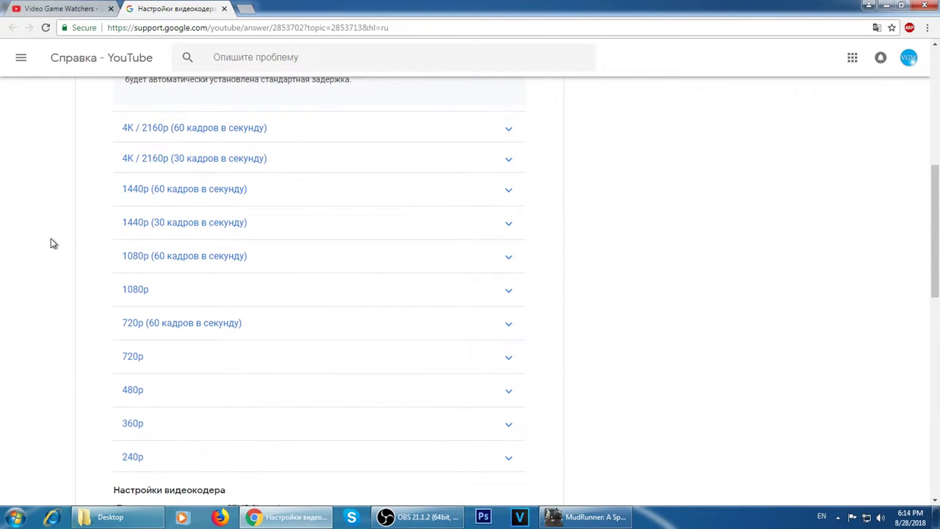
scroll(73, 246, down, 1)
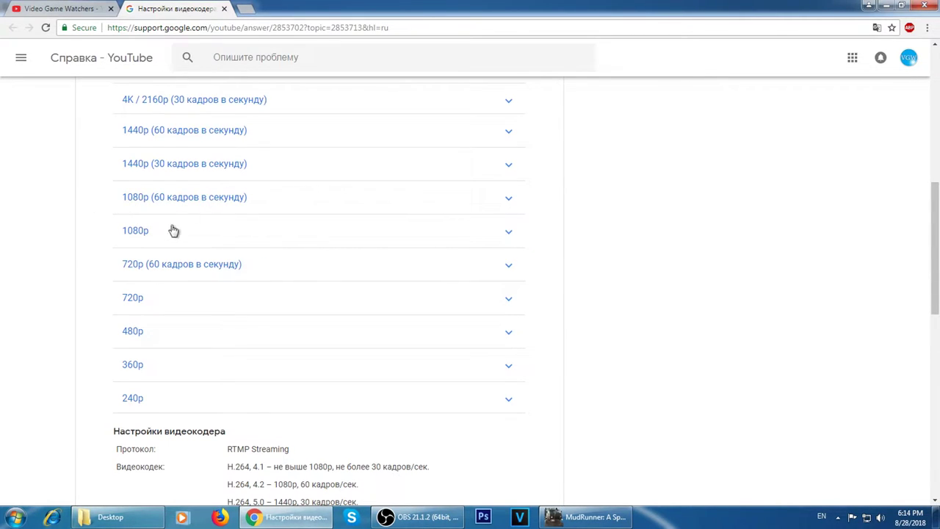
click(508, 200)
click(508, 312)
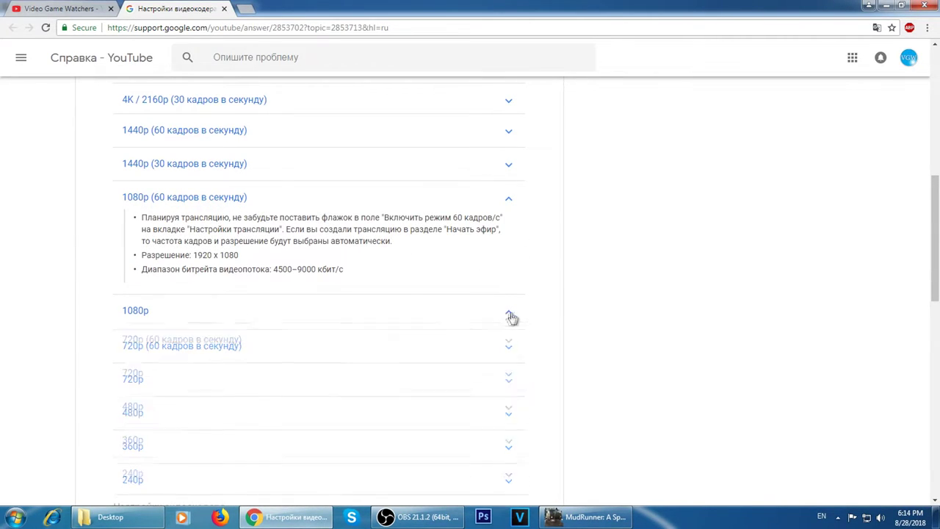
scroll(573, 287, down, 1)
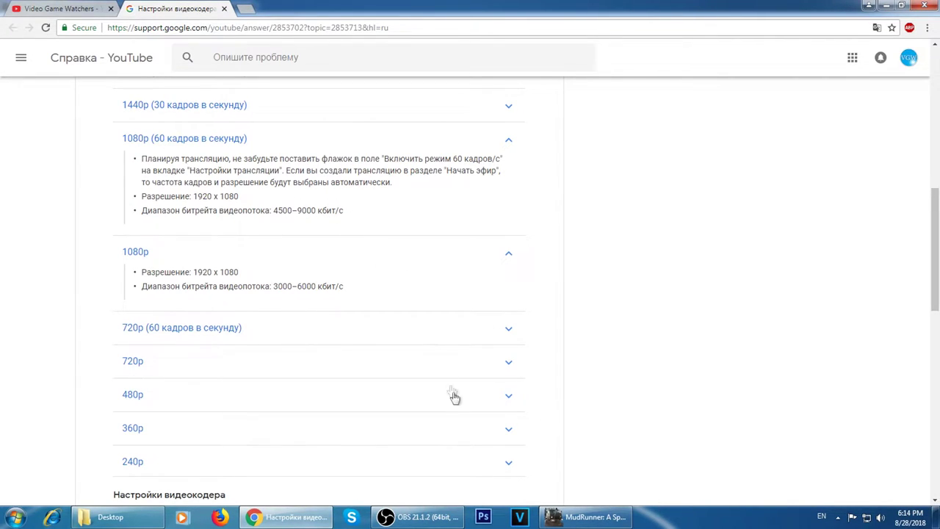
click(419, 517)
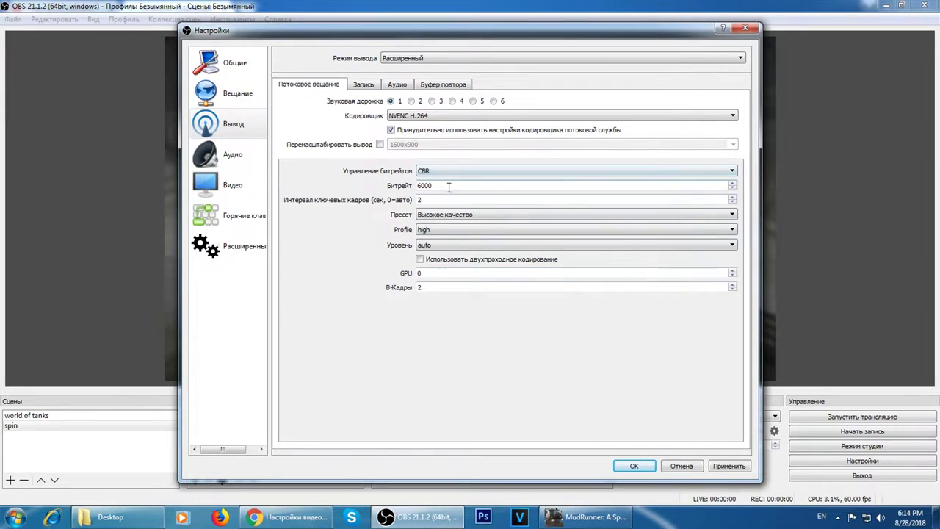
Step: Go back to the YouTube help page in Chrome and look up the bitrate range for 720p at 60 fps
click(287, 523)
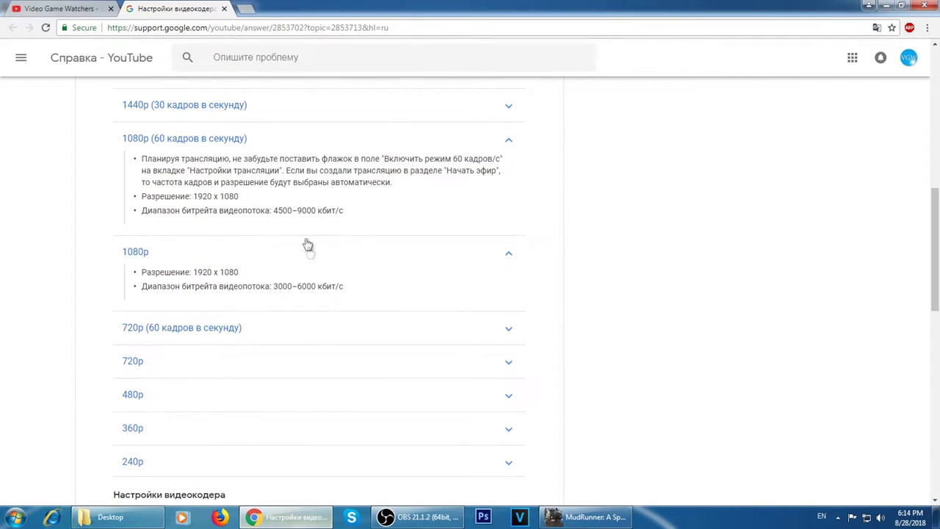
scroll(177, 250, down, 1)
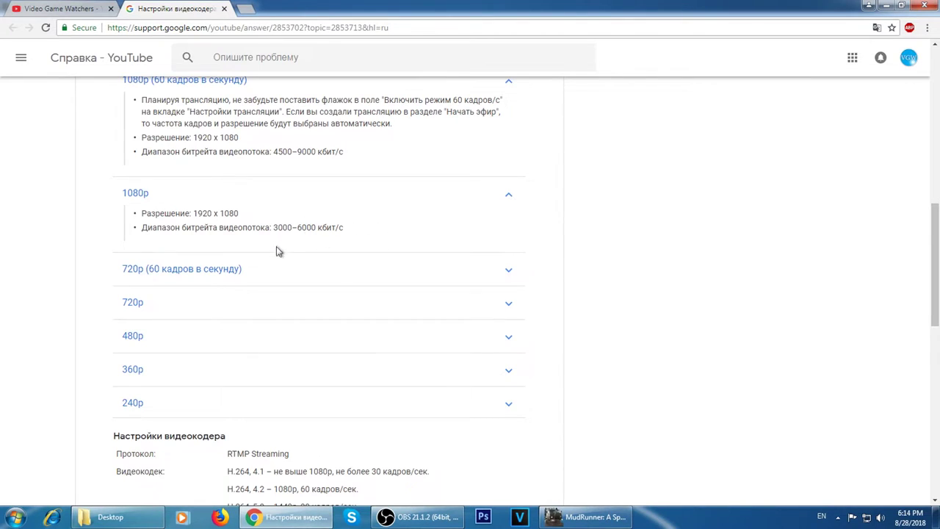
scroll(277, 247, down, 2)
scroll(202, 224, up, 2)
click(509, 270)
scroll(203, 260, down, 1)
scroll(203, 260, down, 1)
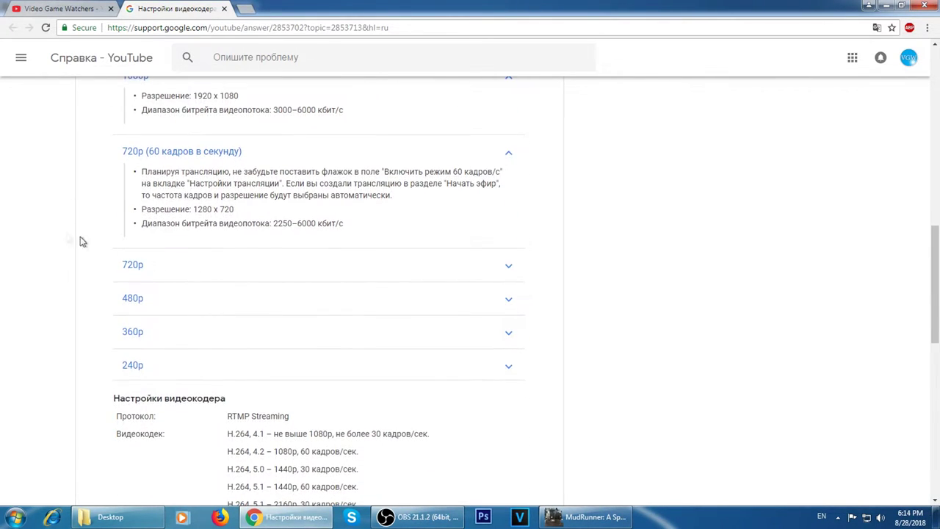
scroll(185, 279, down, 2)
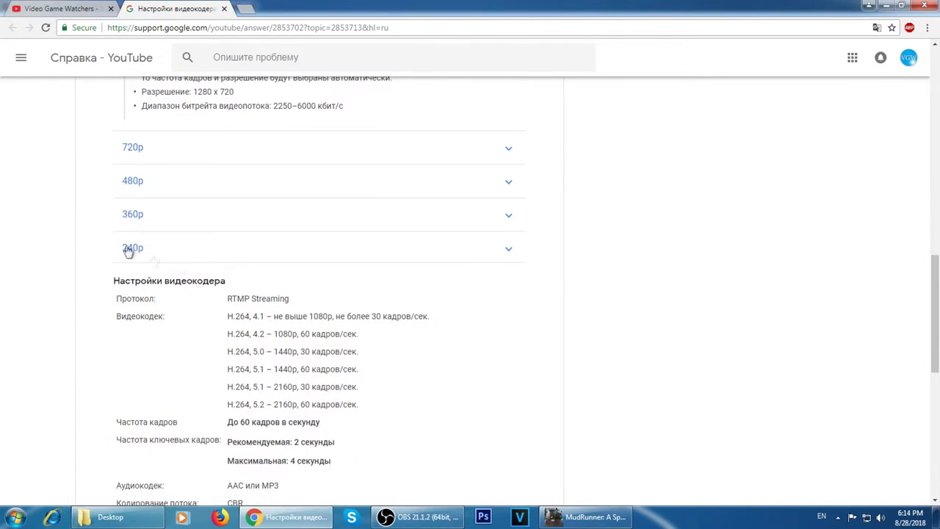
Step: Check the bitrate ranges for 480p and plain 720p, collapse both entries, and review the 1080p ranges again
click(506, 183)
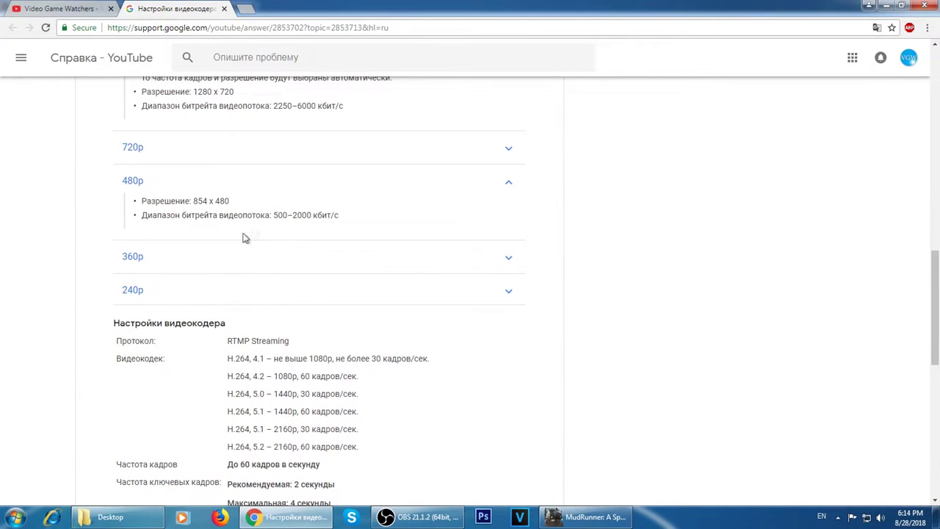
scroll(304, 251, up, 1)
scroll(304, 251, up, 2)
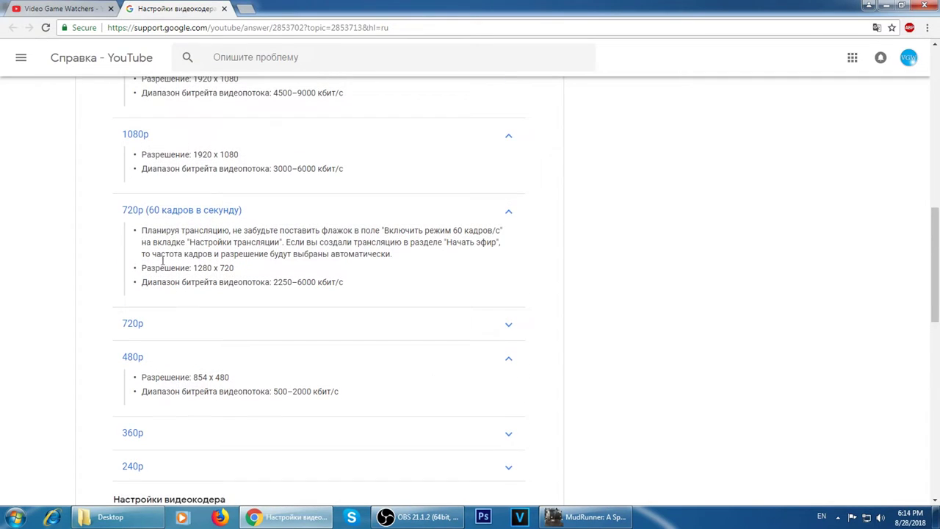
click(508, 361)
click(497, 325)
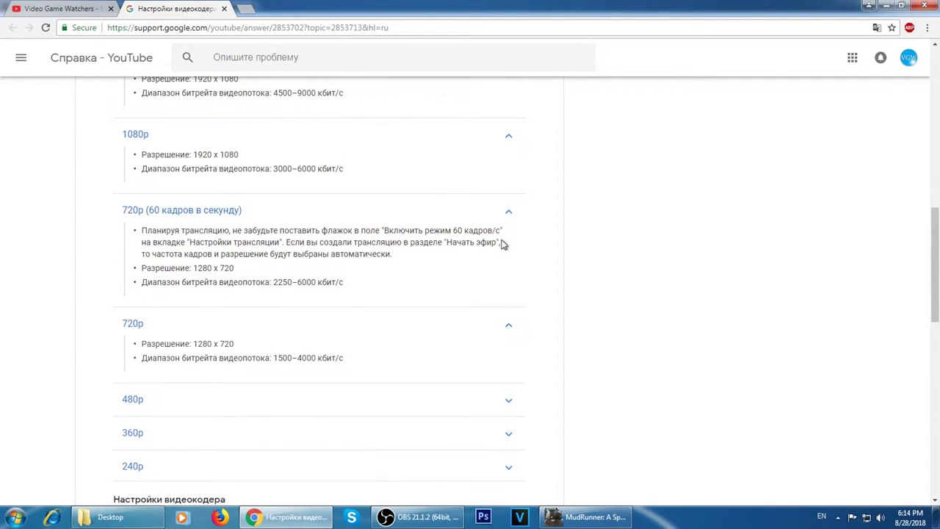
click(520, 331)
scroll(514, 342, up, 5)
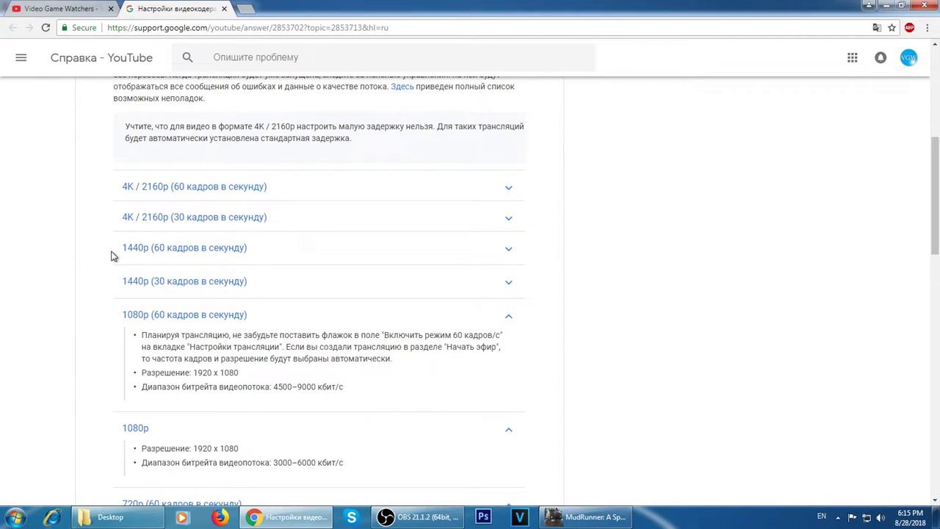
scroll(112, 256, down, 3)
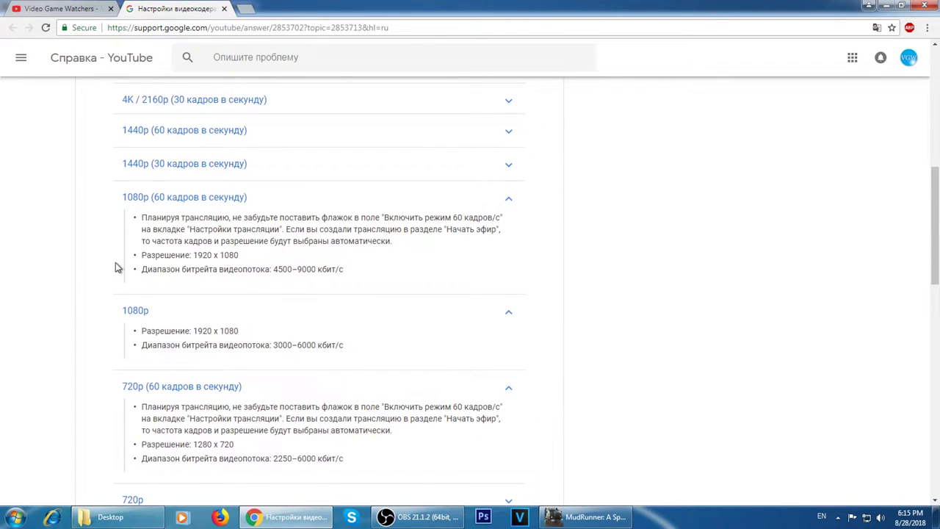
scroll(108, 256, up, 1)
Step: Switch to the MudRunner game for a brief look and return to the OBS output settings
click(591, 516)
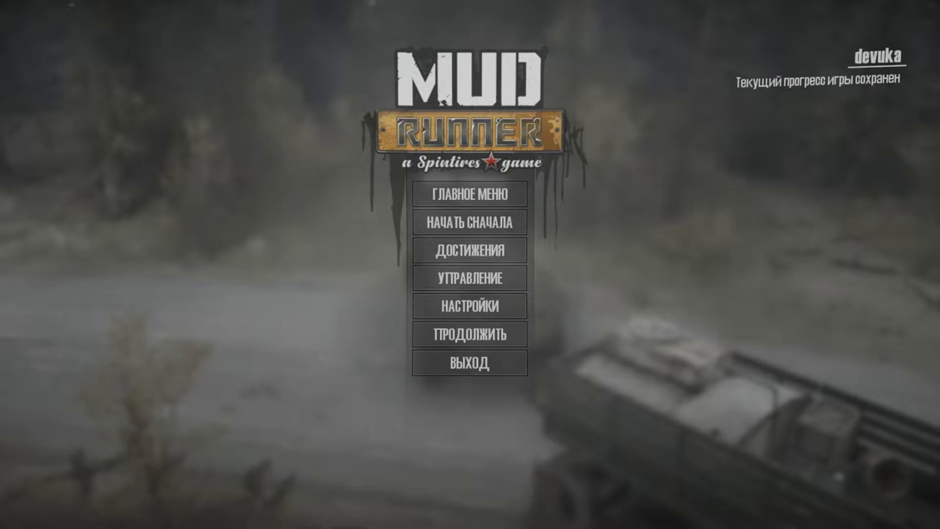
key(alt+Tab)
click(455, 518)
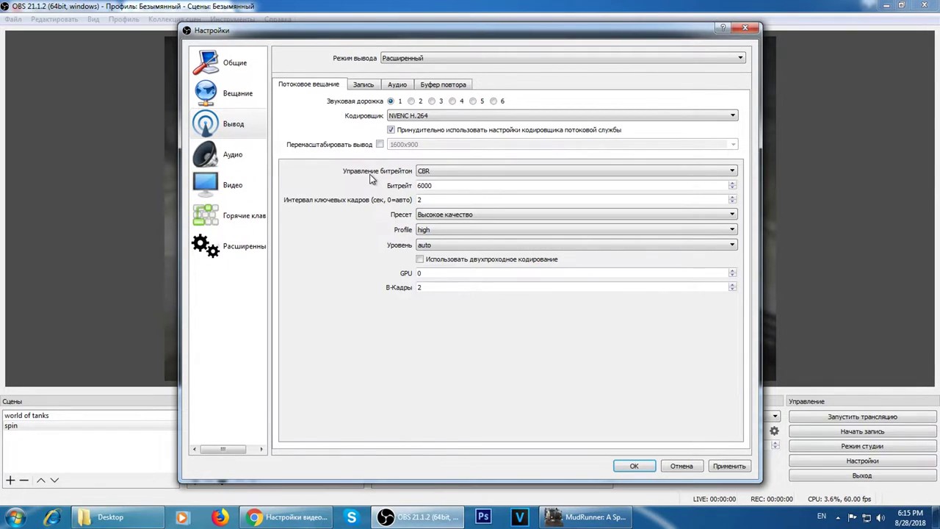
Step: Try VBR as the bitrate control mode and switch it back to CBR
click(469, 172)
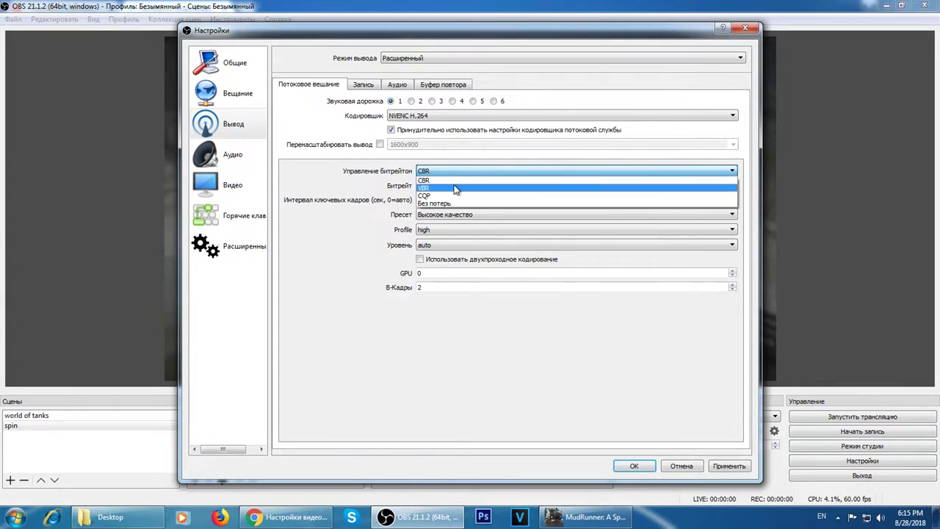
click(453, 188)
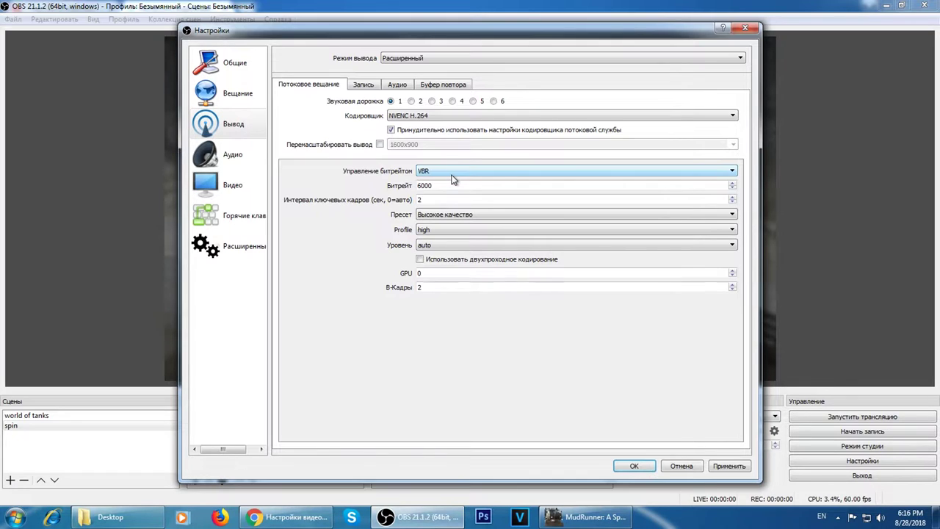
click(458, 170)
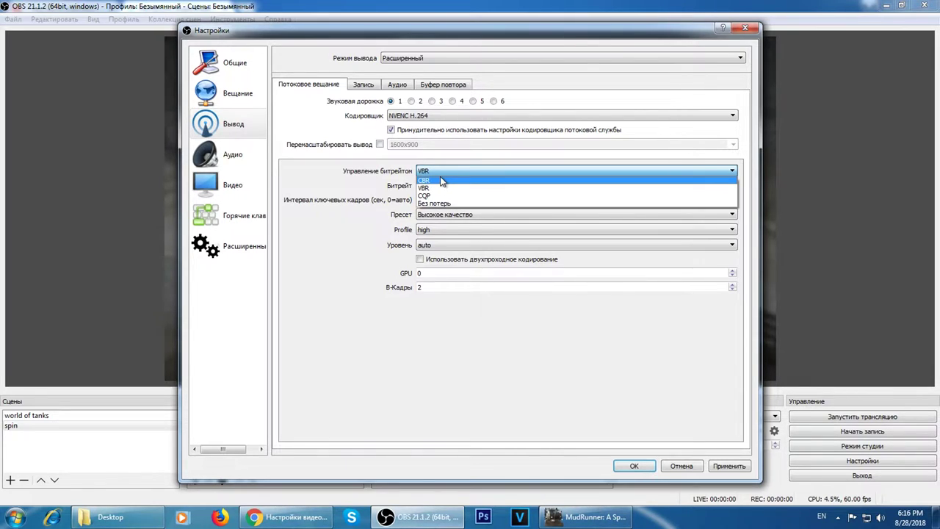
click(441, 181)
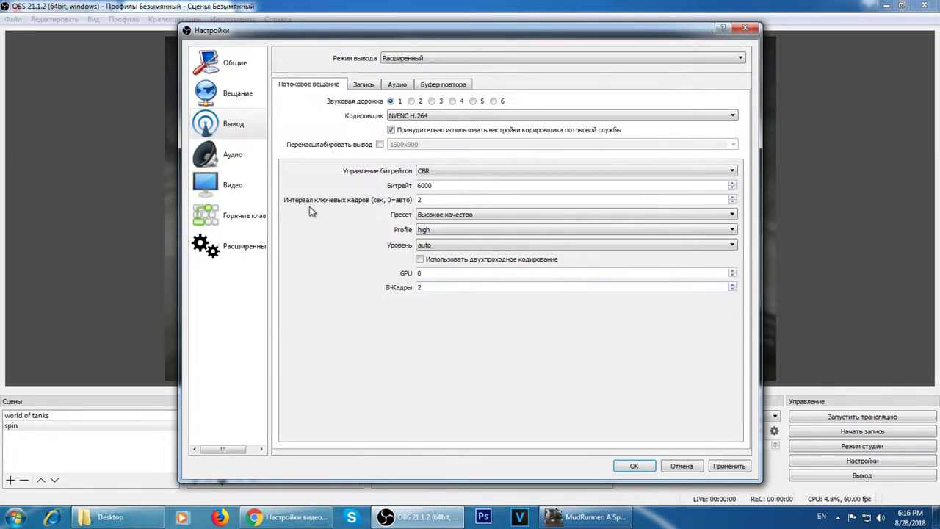
Step: Select Высокое качество as the streaming encoder preset and high as its profile
click(439, 201)
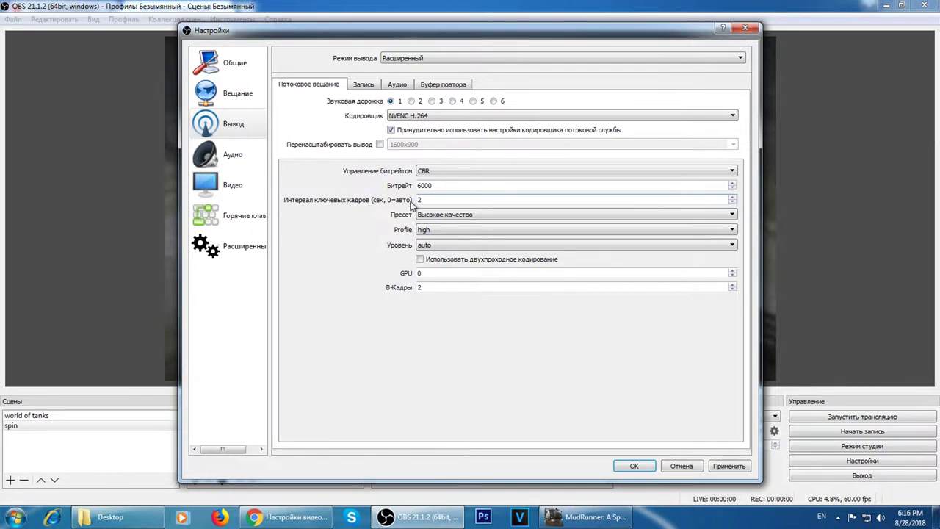
click(449, 216)
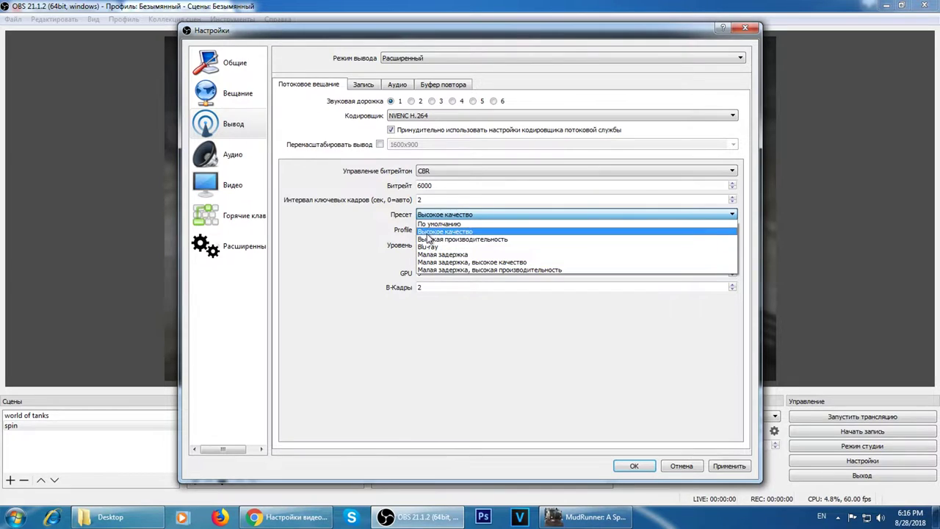
click(427, 232)
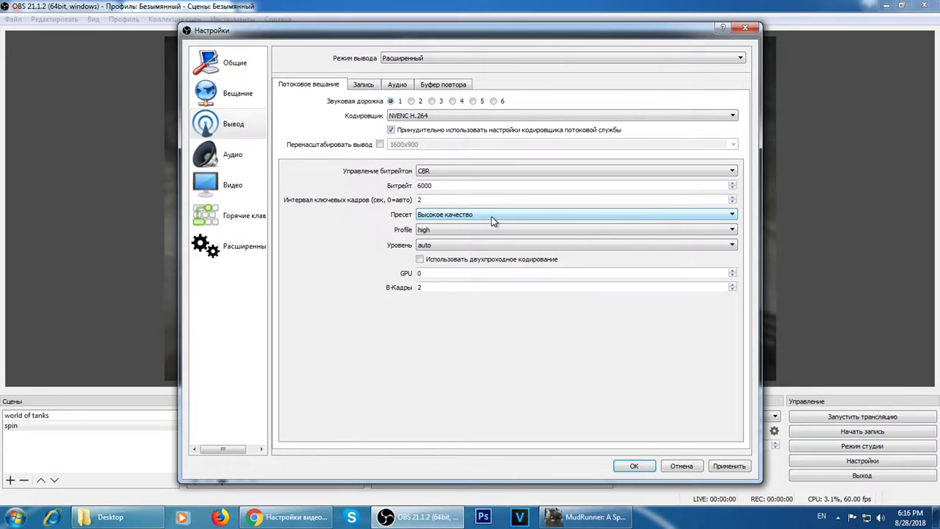
click(450, 230)
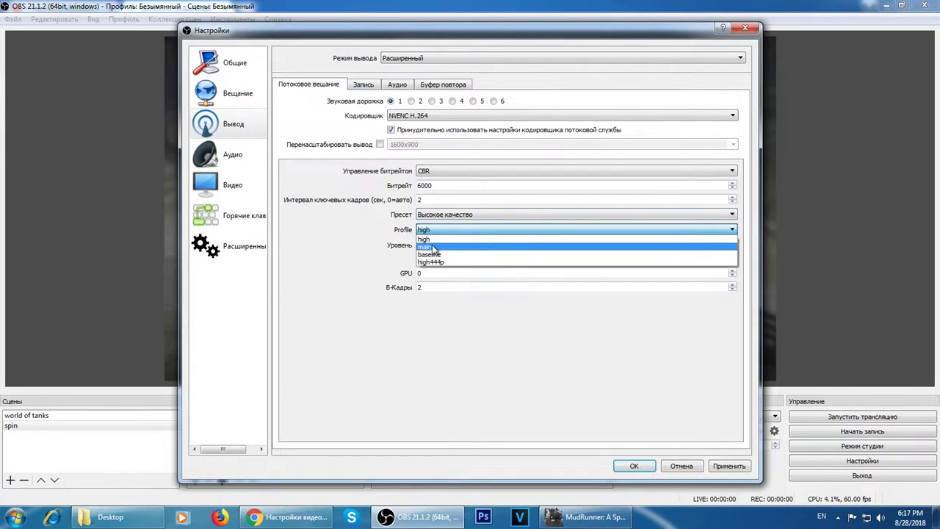
click(431, 241)
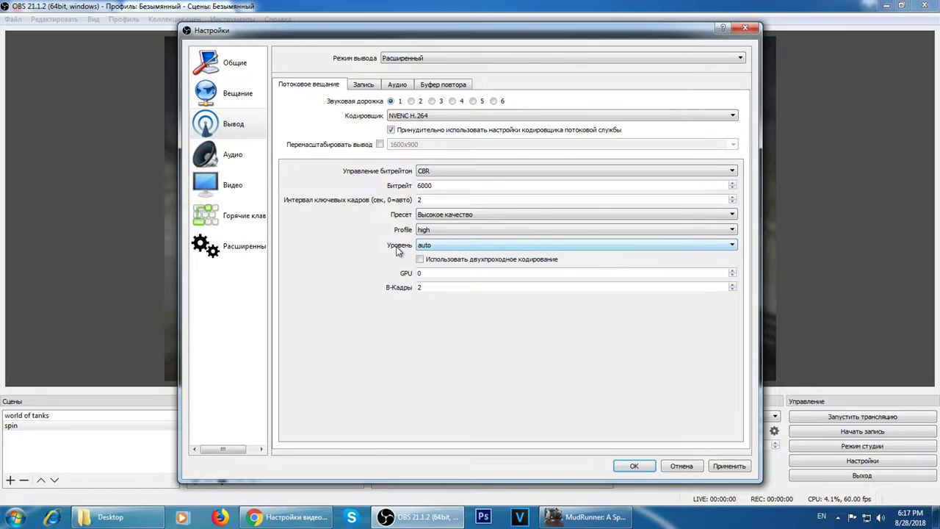
Step: Look over the available encoder level options for streaming without choosing a different one
click(444, 248)
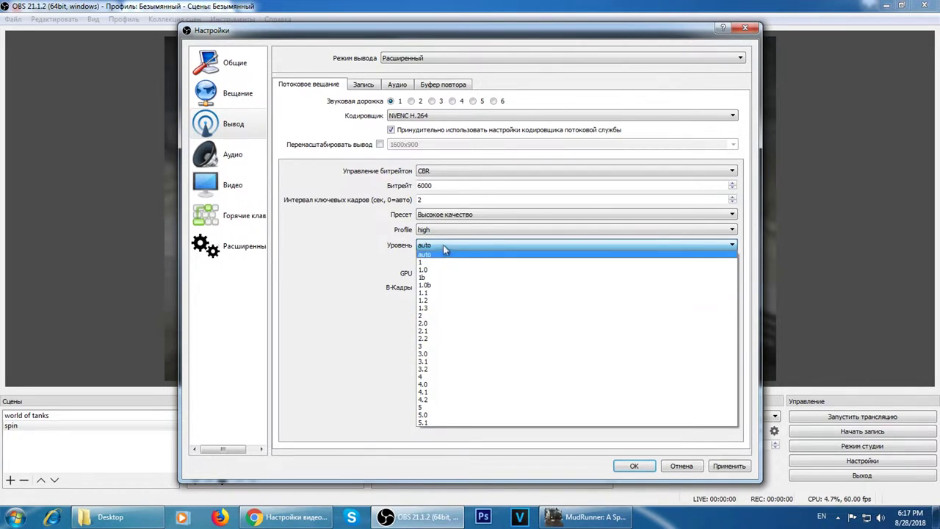
click(443, 247)
click(443, 246)
click(443, 248)
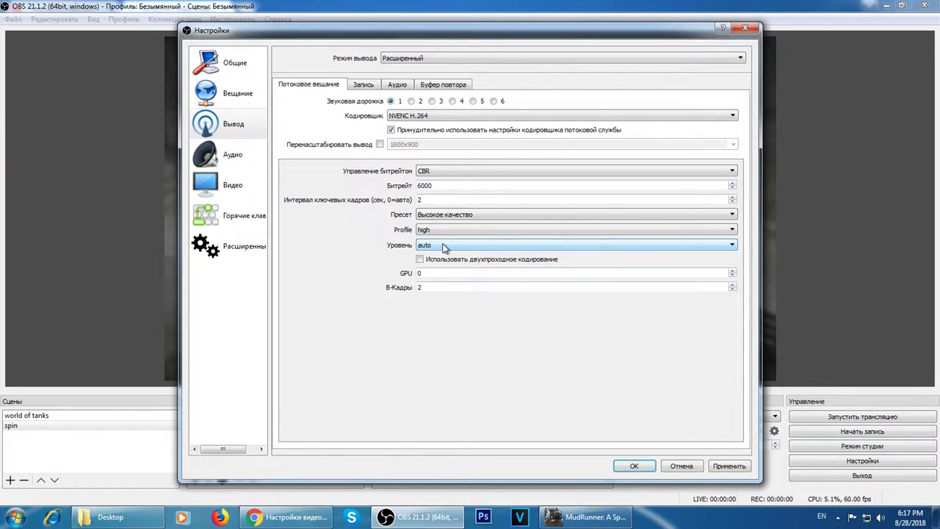
click(442, 245)
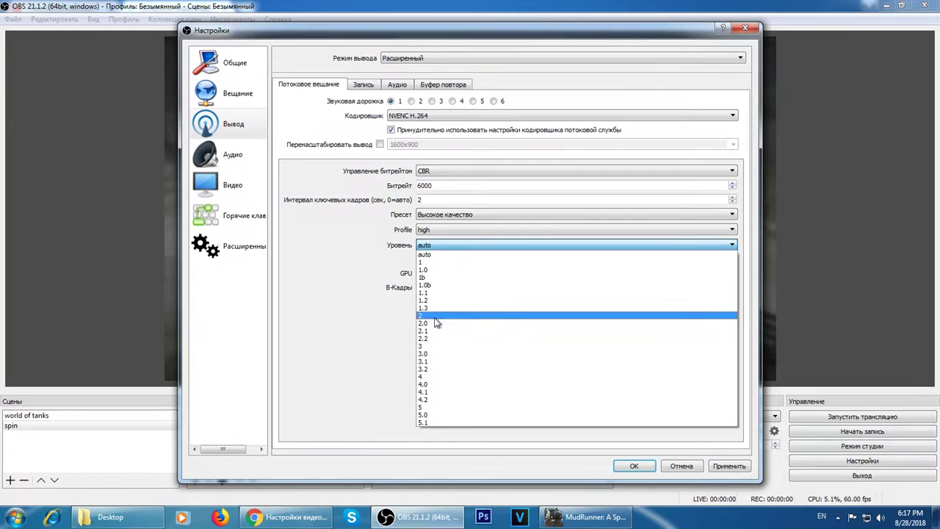
click(454, 247)
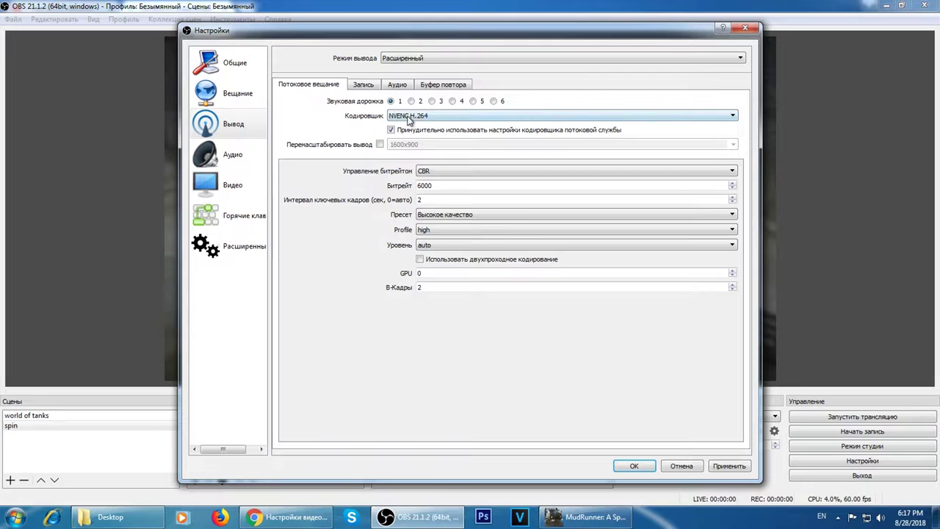
Step: Compare the recording output settings with the streaming ones and check the recording bitrate control options
click(367, 88)
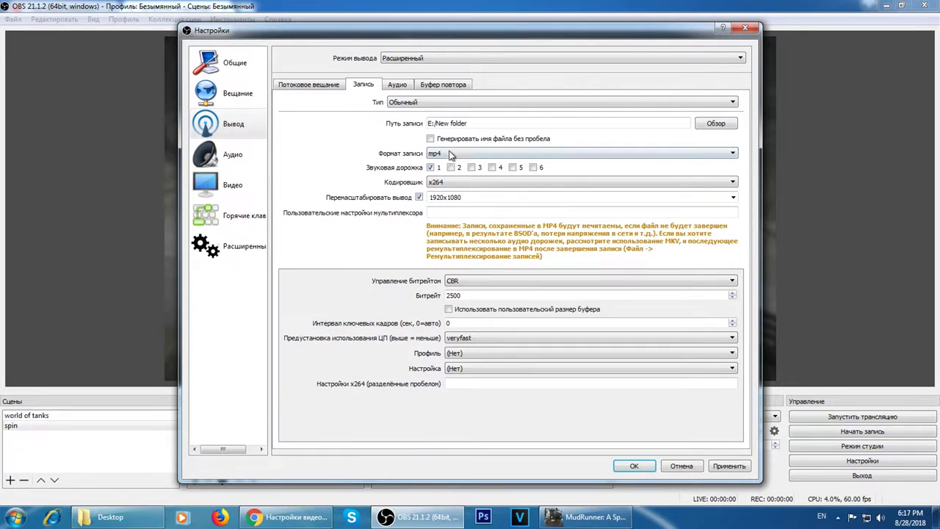
click(309, 87)
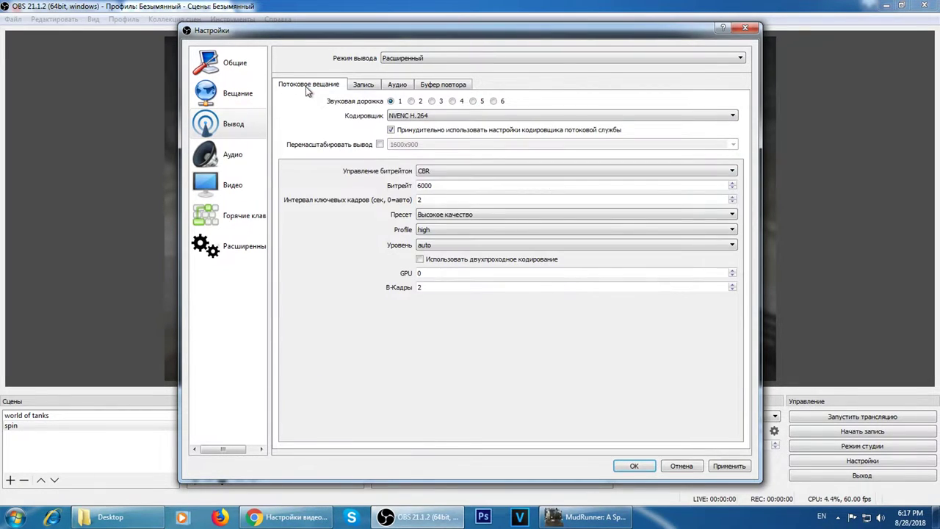
click(373, 88)
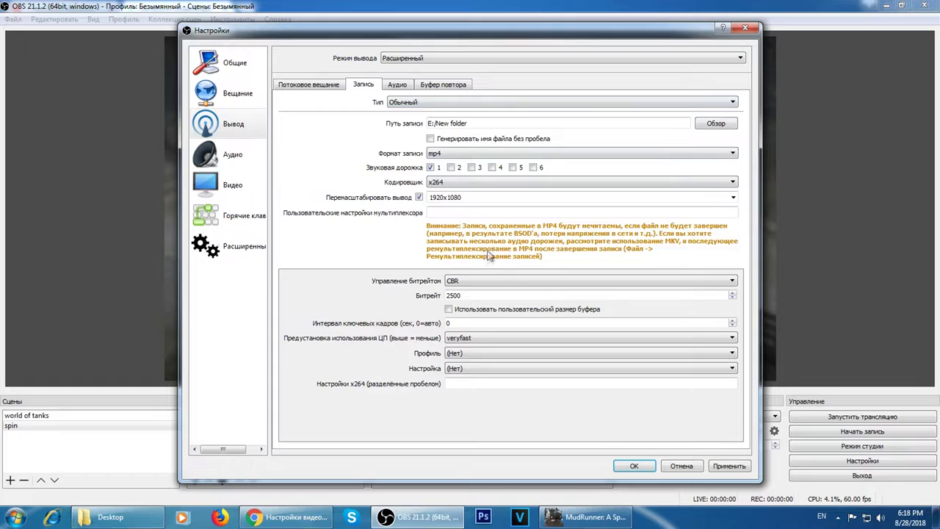
click(489, 279)
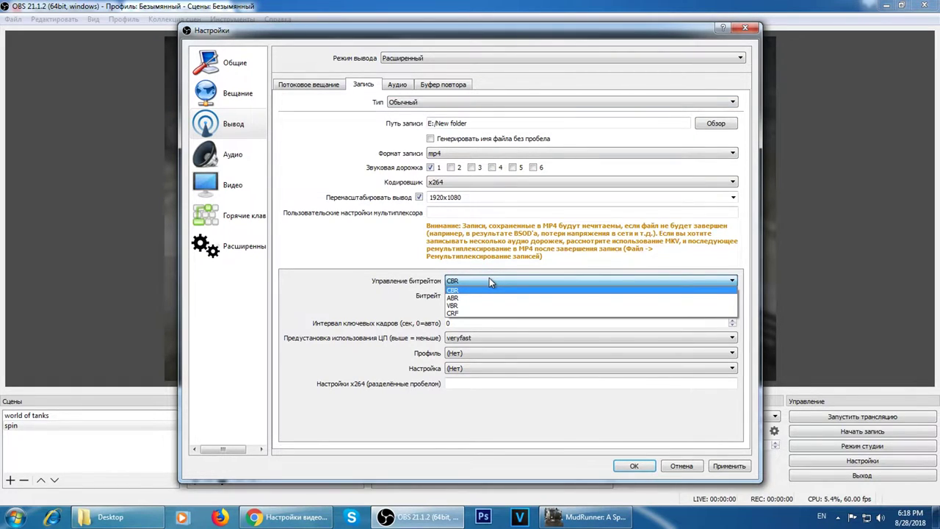
click(489, 278)
click(486, 279)
click(486, 280)
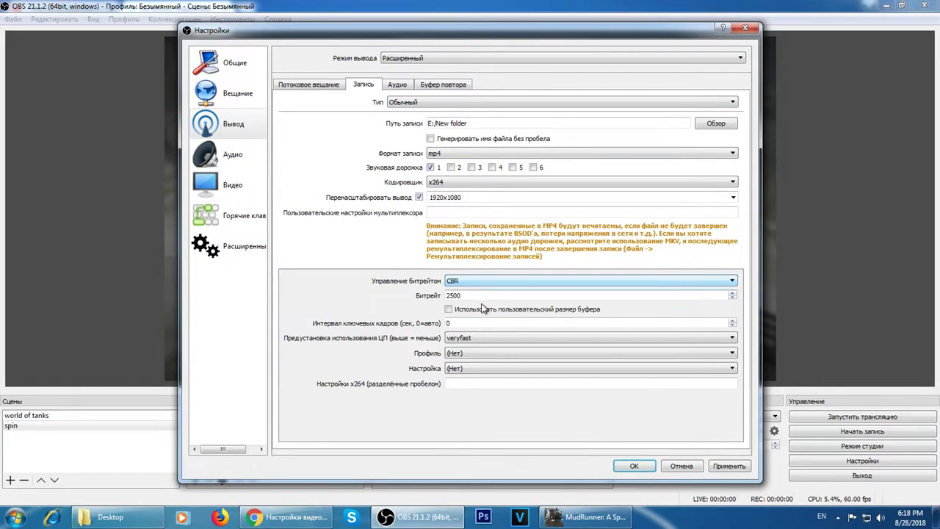
Step: Set the recording encoder to NVENC H.264 and apply the settings
click(468, 185)
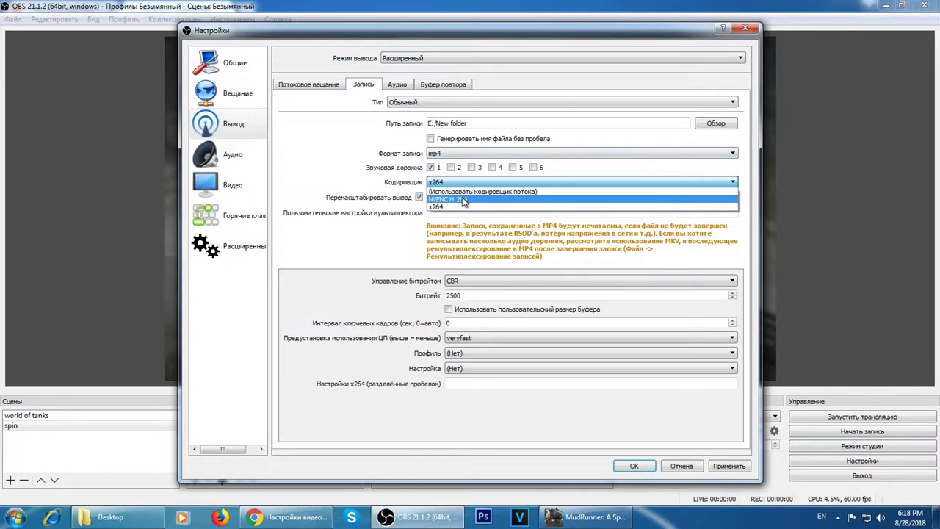
click(467, 193)
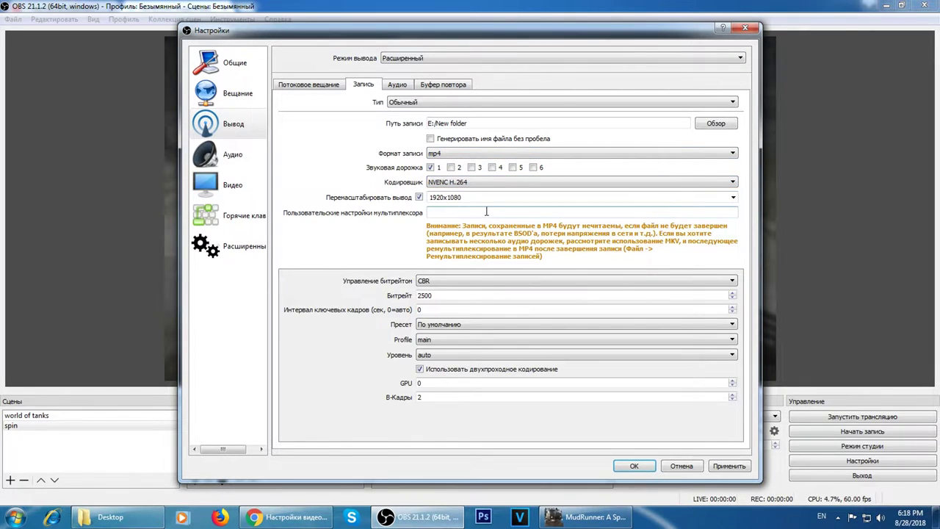
click(463, 183)
click(464, 198)
click(728, 466)
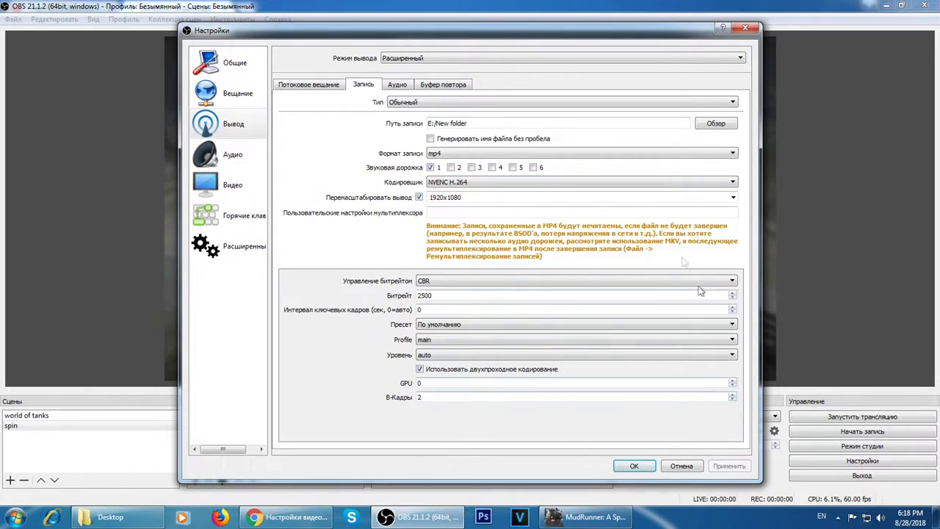
Step: Check the audio track bitrates, then try the Простой output mode and switch back to Расширенный
click(397, 84)
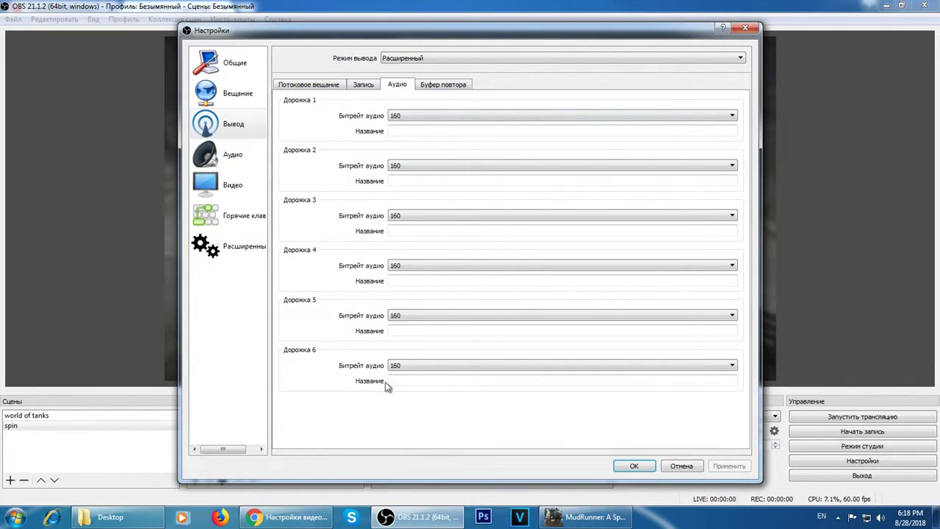
click(326, 85)
click(437, 58)
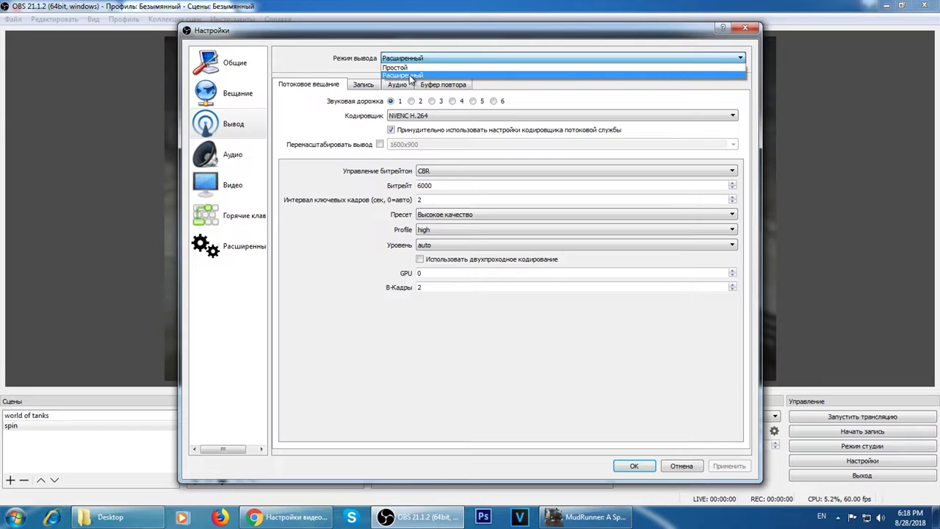
click(403, 68)
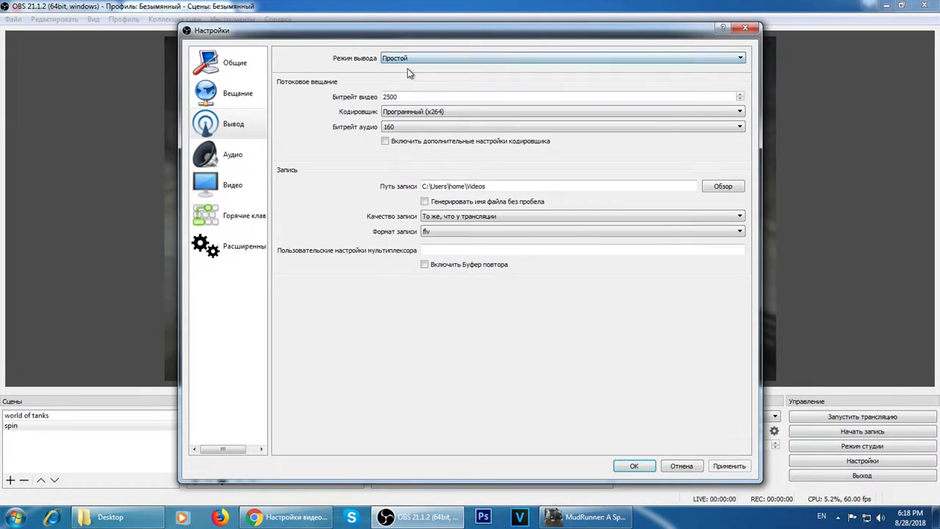
click(418, 56)
click(410, 71)
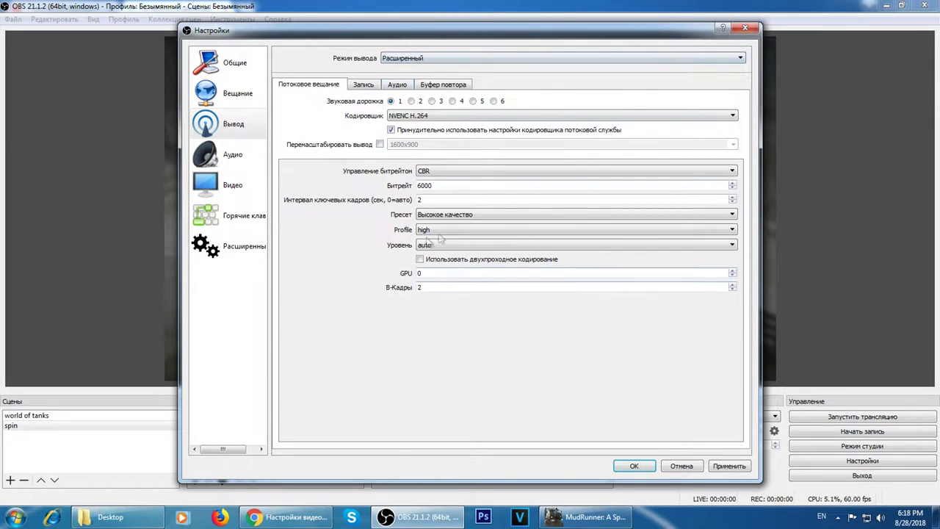
Step: In the audio settings, select Microphone (2- Logitech G430 Gaming Headset) as the first Mic/Auxiliary device
click(230, 156)
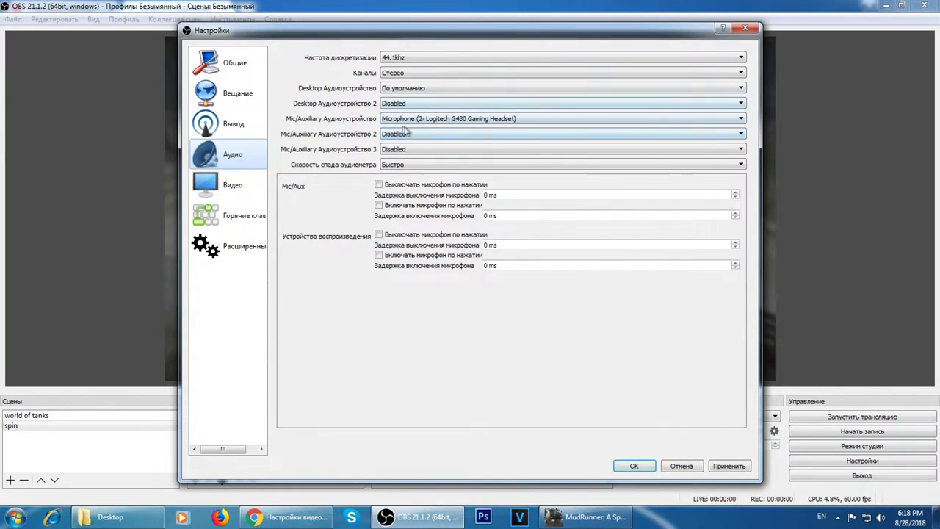
click(435, 123)
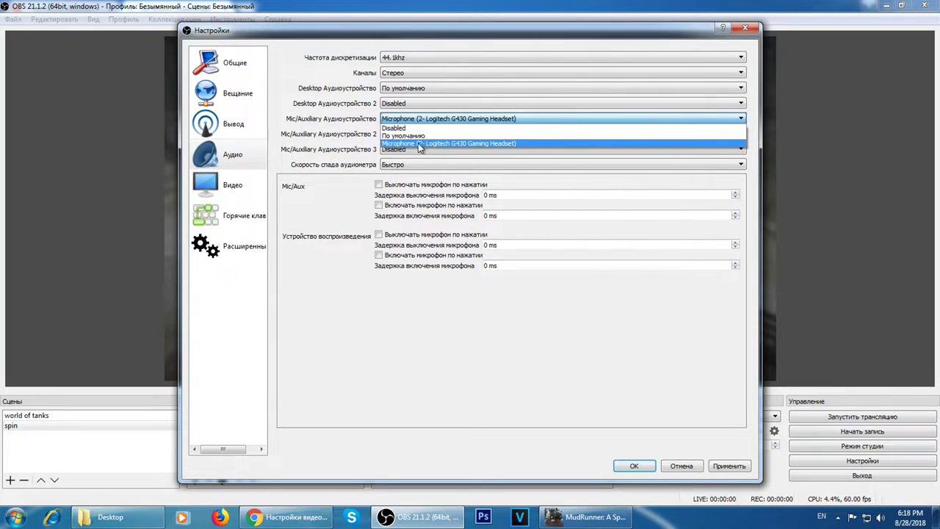
click(424, 144)
Step: In the video settings, check the output resolution options and select the bicubic scaling filter with 16 samples
click(254, 187)
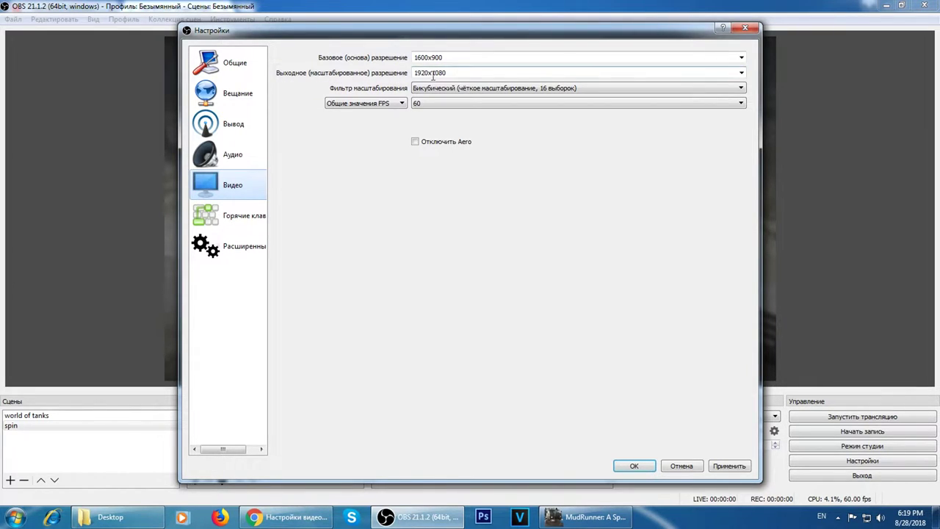
click(741, 73)
click(741, 78)
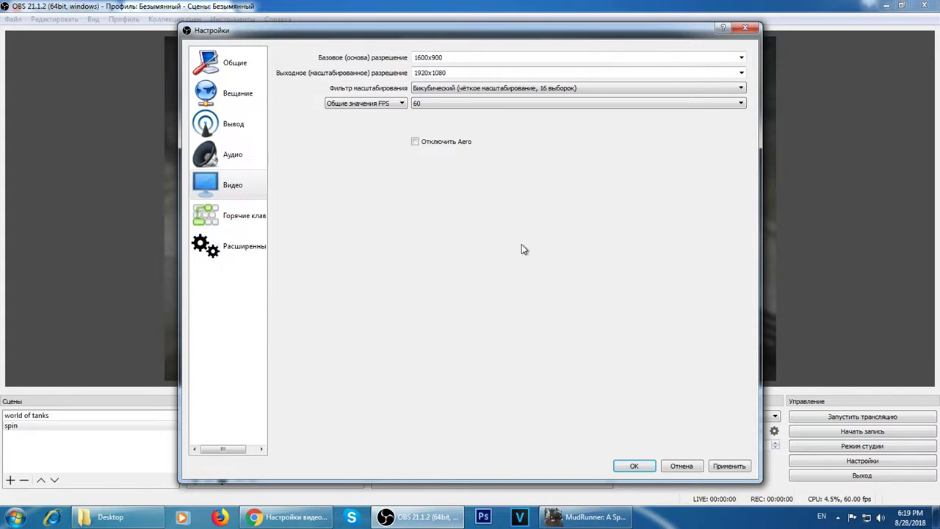
click(446, 94)
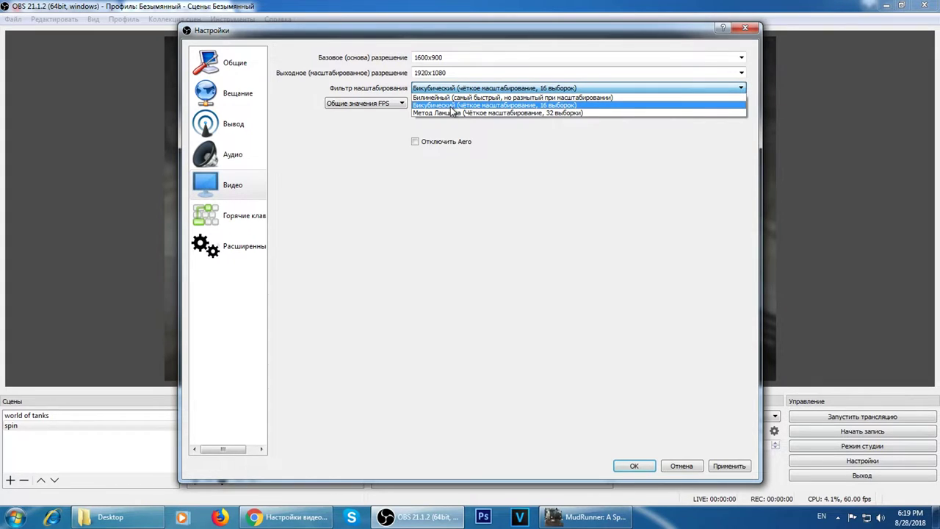
click(451, 107)
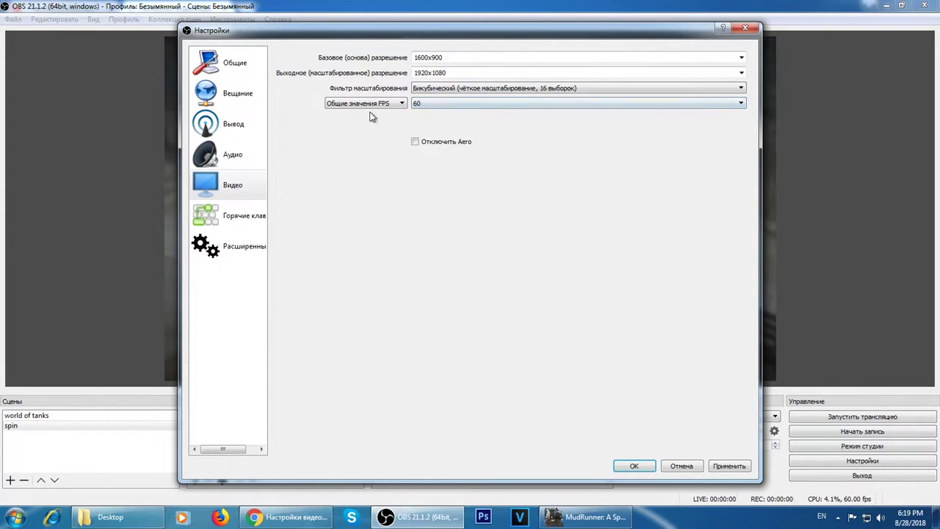
Step: Review the common FPS values and select 60 as the video frame rate
click(404, 110)
click(404, 110)
click(472, 106)
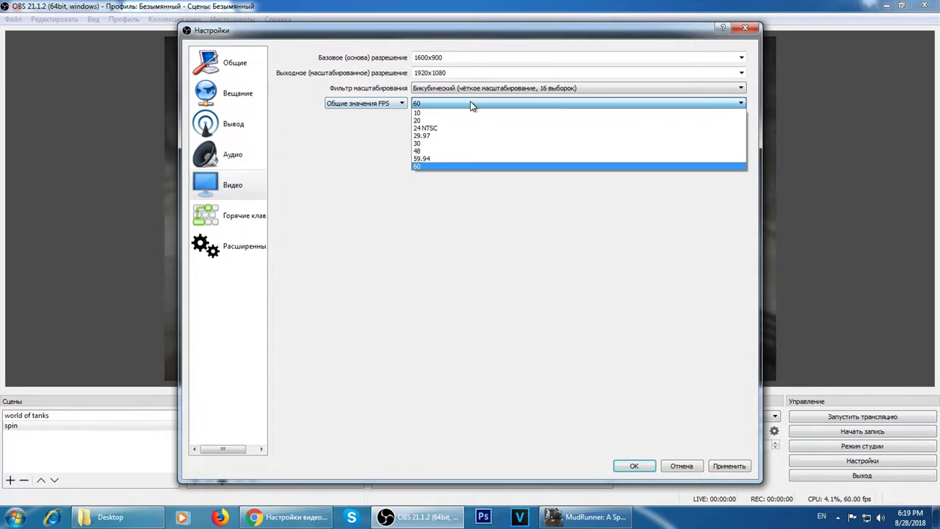
click(432, 166)
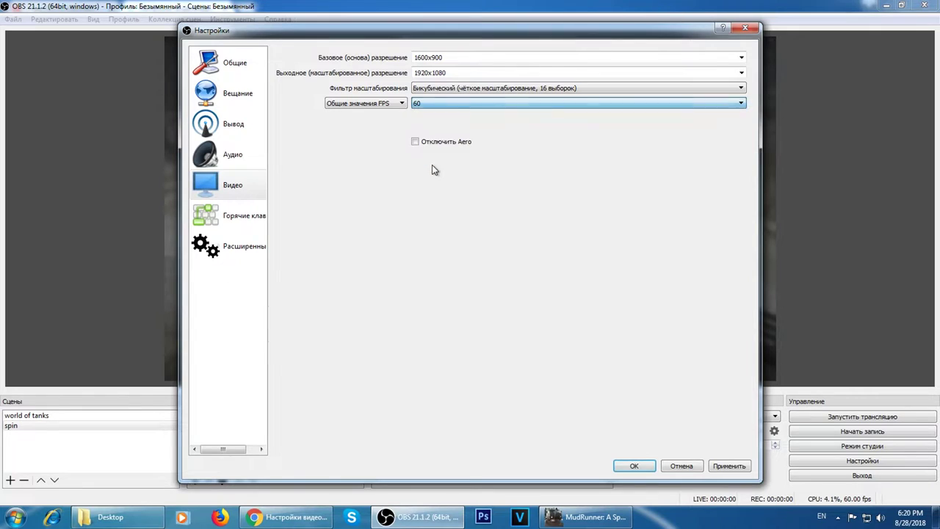
click(433, 105)
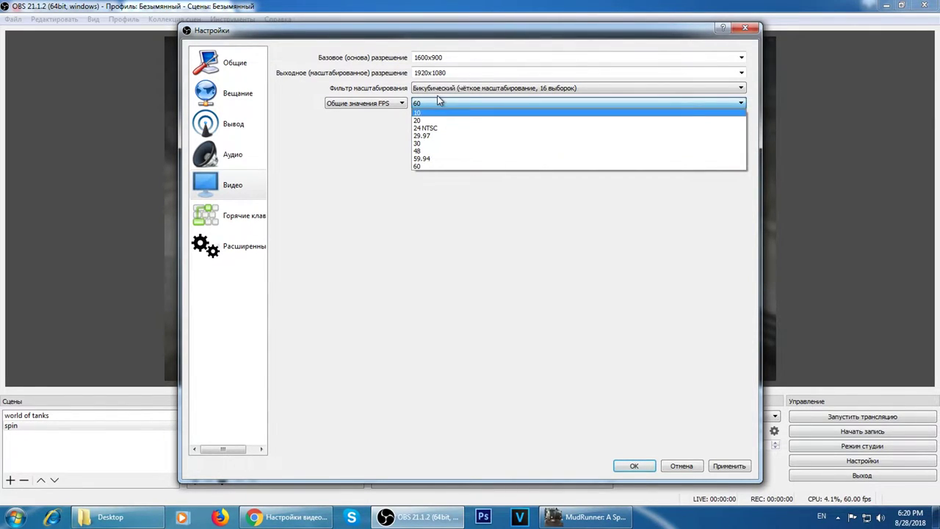
click(445, 101)
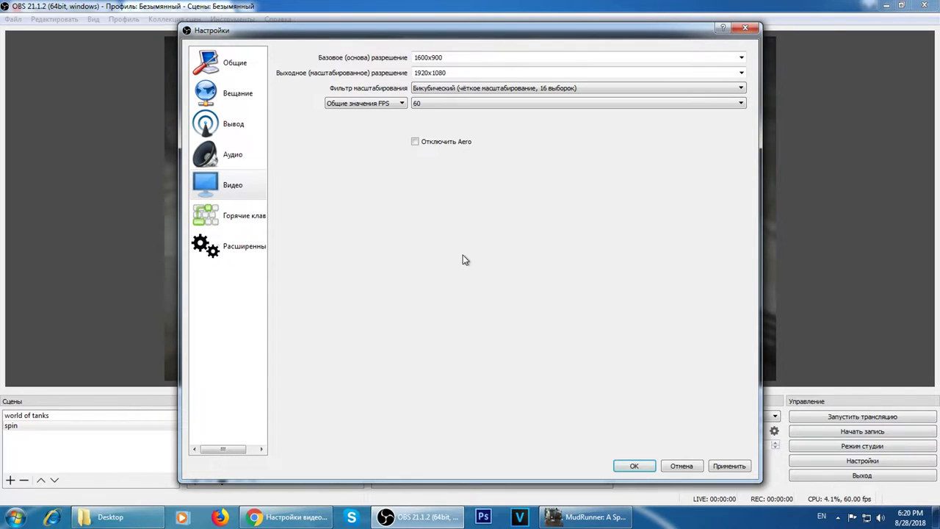
click(421, 105)
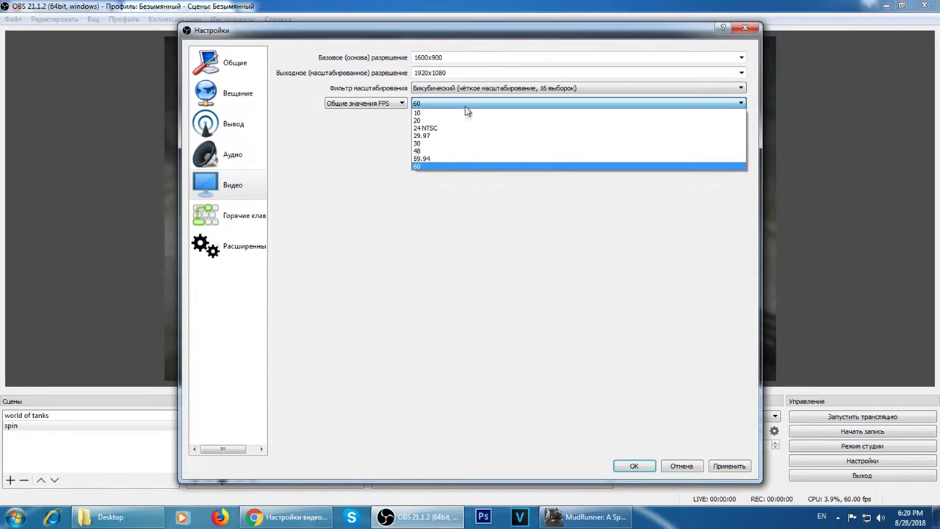
click(435, 166)
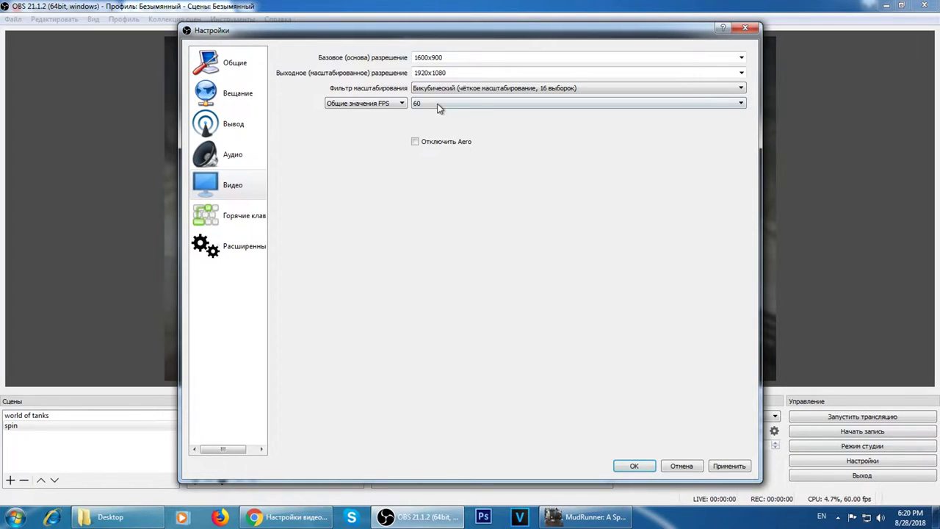
Step: View the hotkey settings, then check the process priority choices in the advanced settings
click(236, 213)
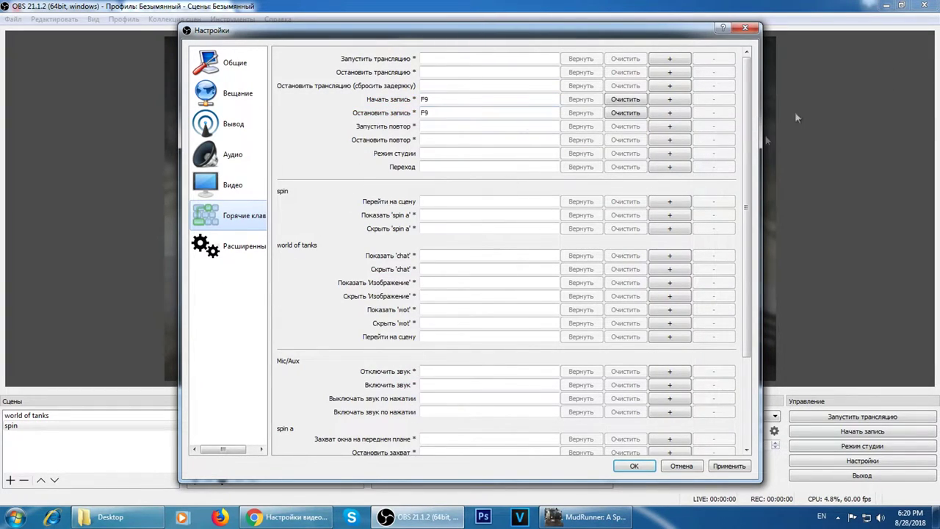
click(224, 254)
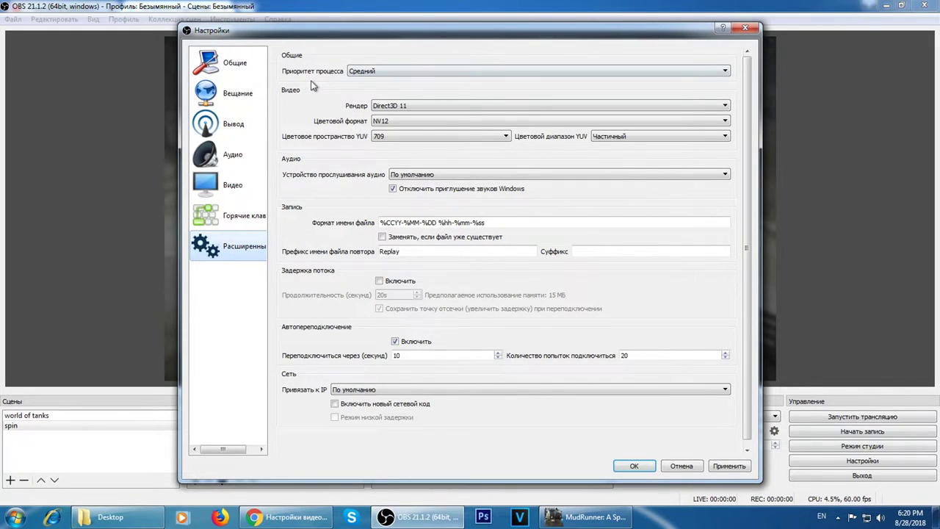
click(365, 76)
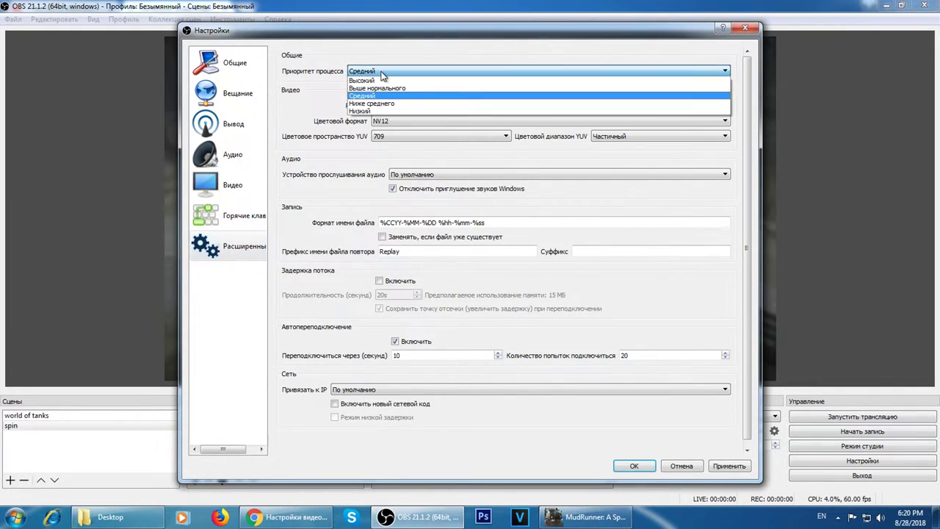
click(385, 77)
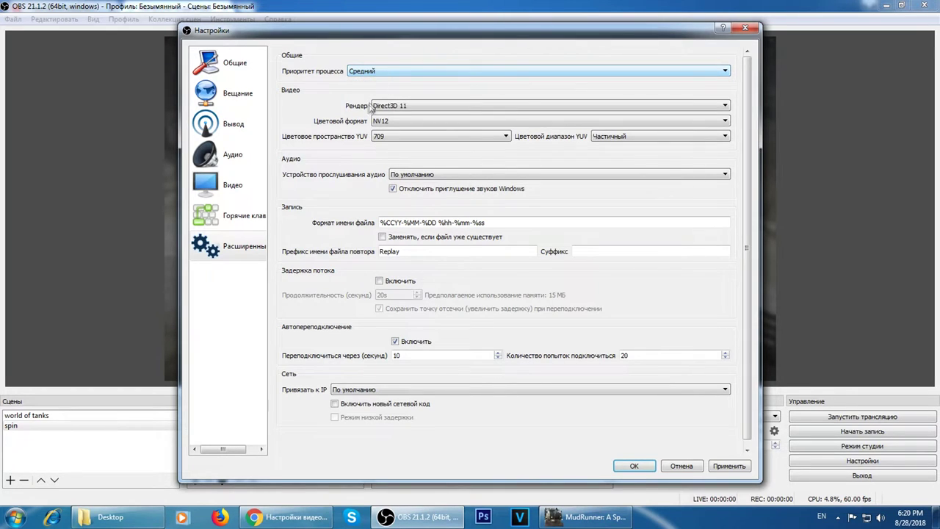
Step: Check the available renderer, color format and YUV color space options in the advanced video settings
click(398, 110)
click(421, 108)
click(413, 106)
click(413, 107)
click(423, 121)
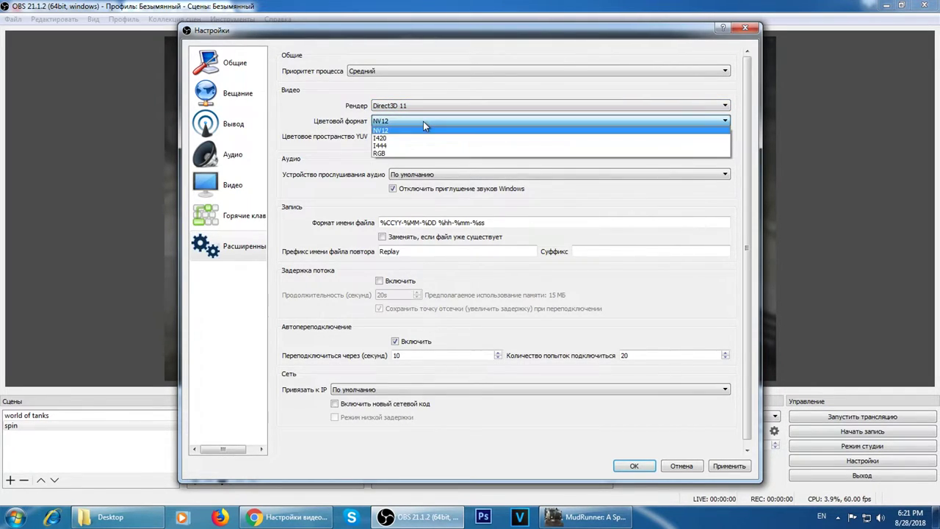
click(423, 121)
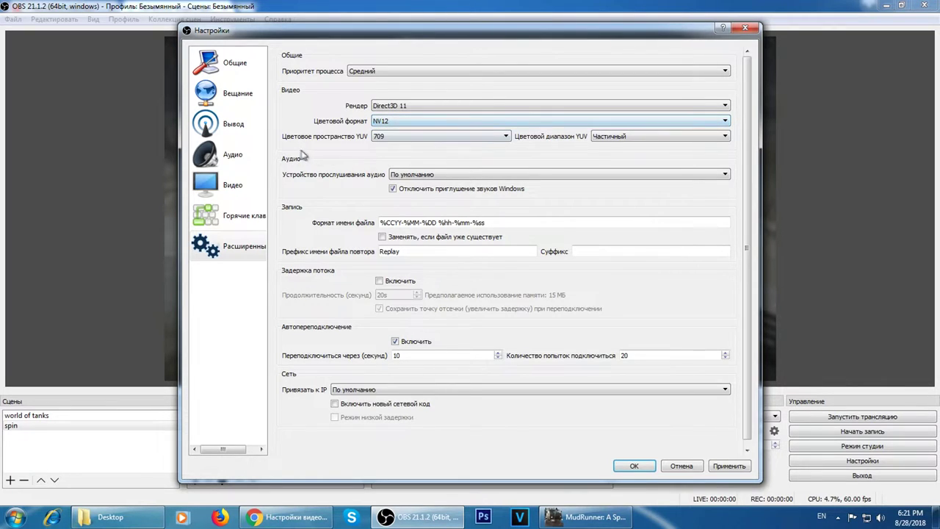
click(459, 137)
click(459, 136)
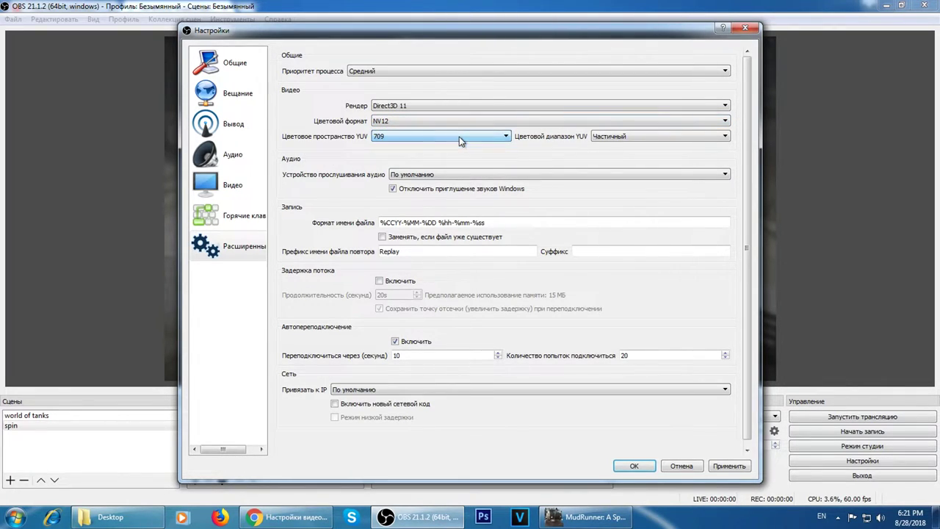
Step: Check the YUV color range choices, select 709 as the YUV color space and recheck the color format
click(633, 138)
click(623, 146)
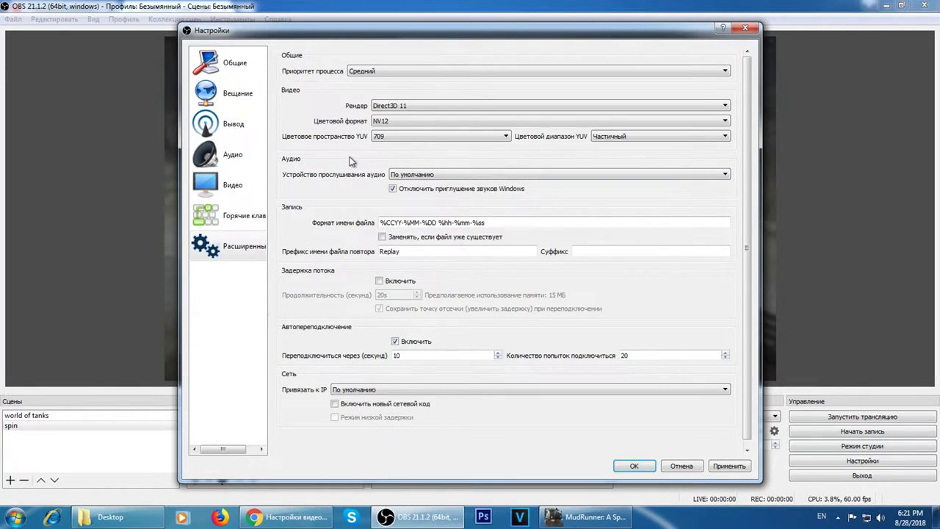
click(416, 137)
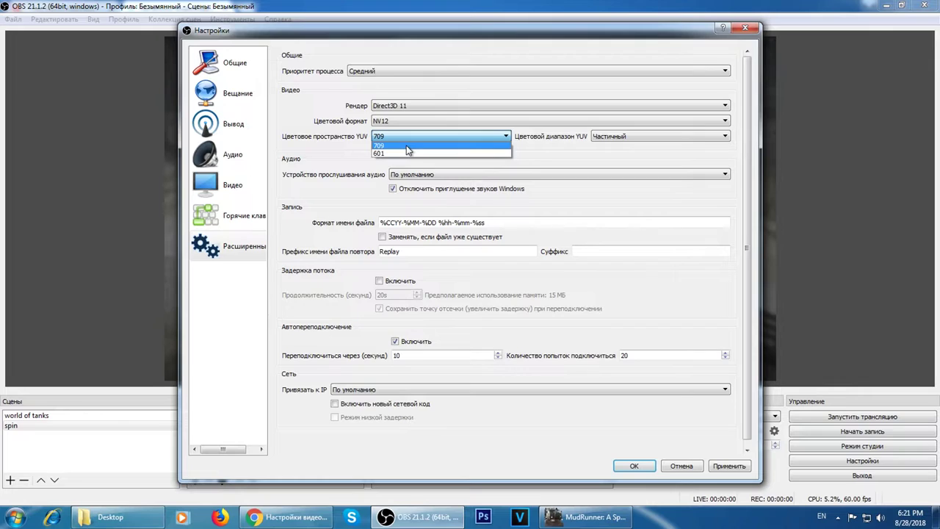
click(408, 149)
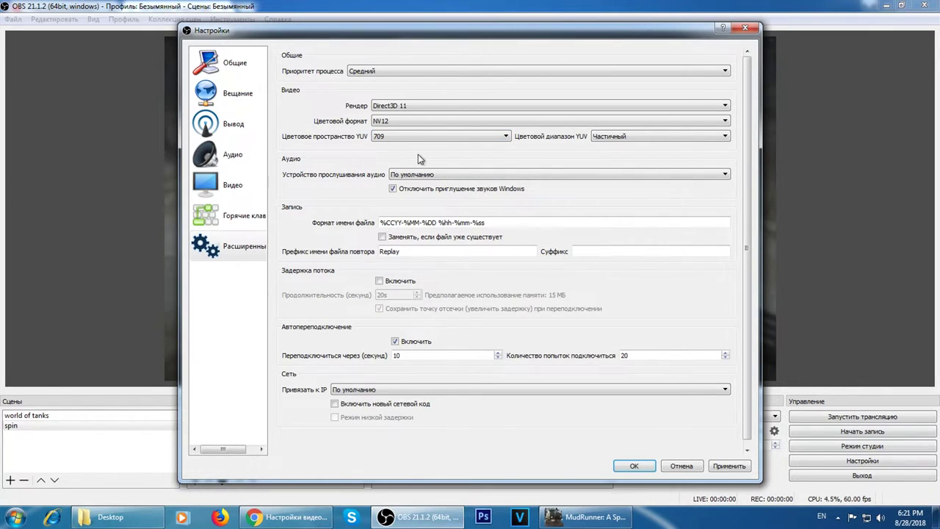
click(394, 122)
click(394, 125)
Step: Try enabling the stream delay in the advanced settings, then switch it back off
scroll(463, 292, down, 1)
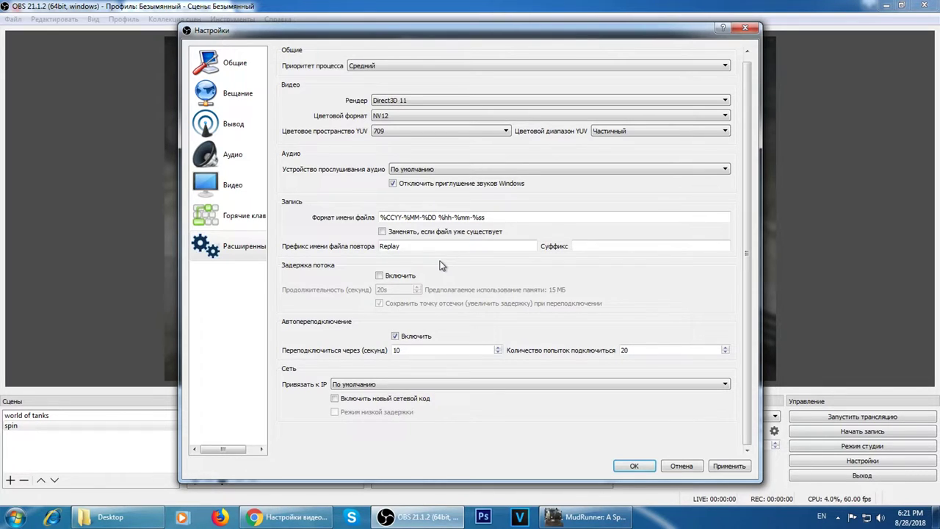
click(383, 275)
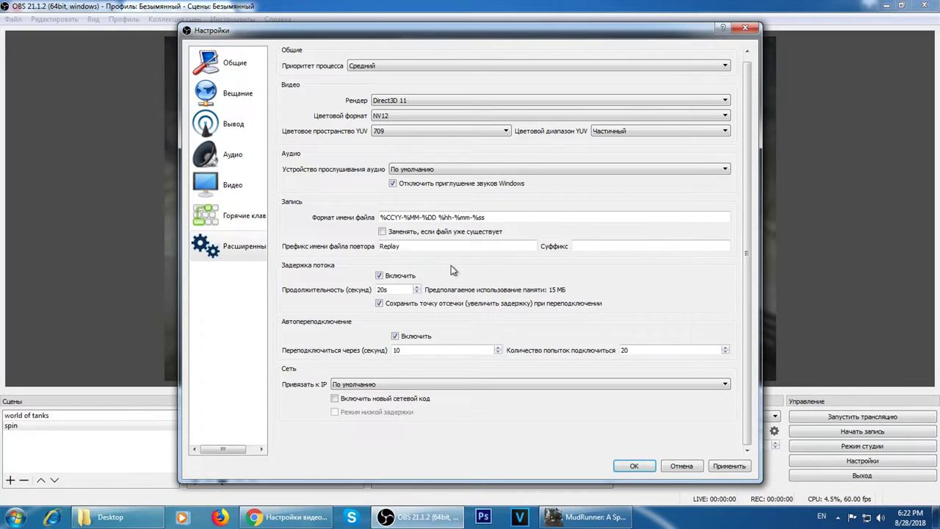
click(378, 275)
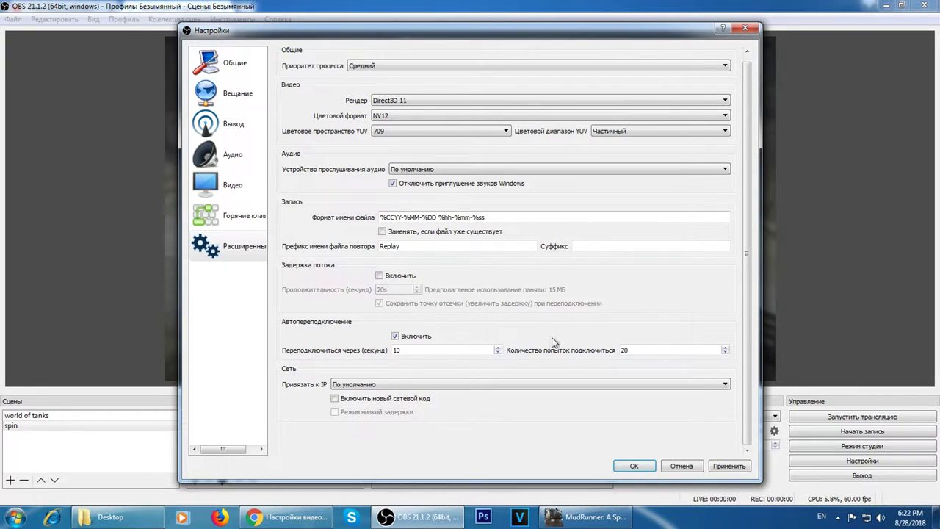
Step: Apply the changed settings, return to the general settings and close the settings window with the changes accepted
click(735, 465)
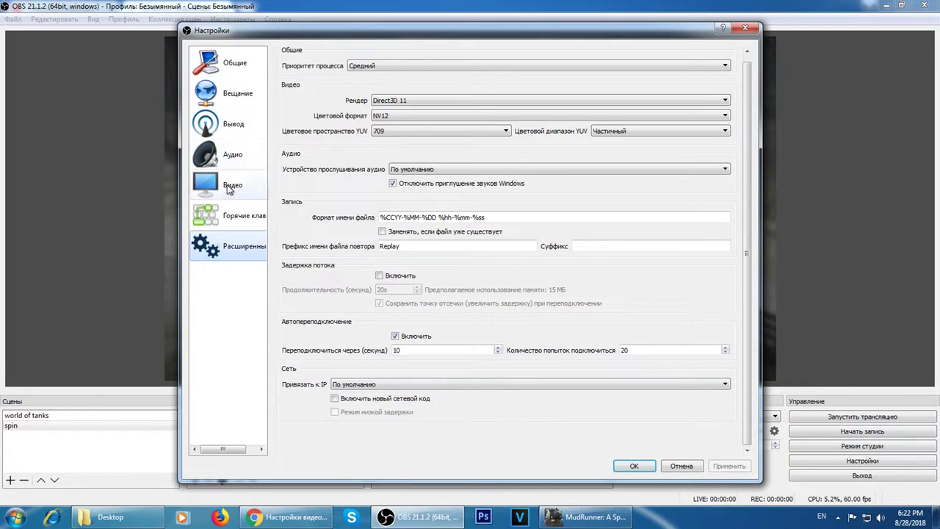
click(228, 63)
click(629, 467)
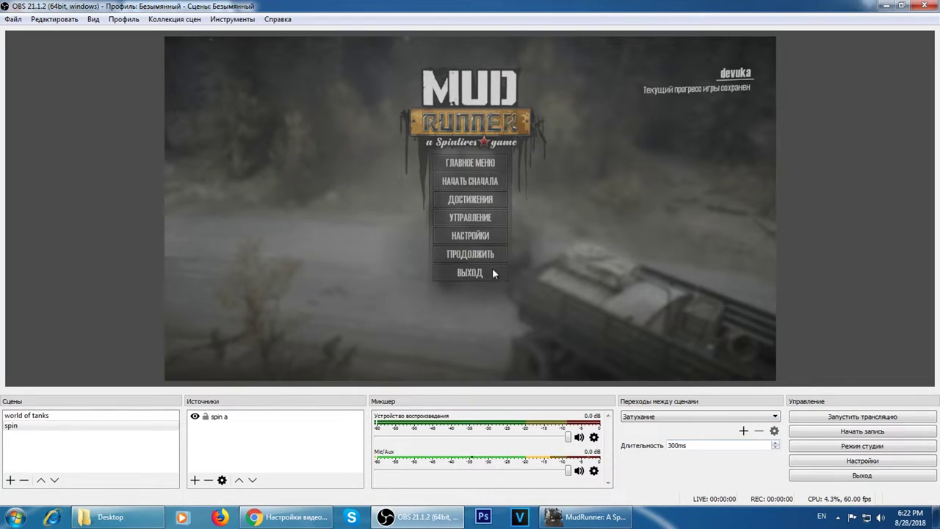
Step: Switch to Chrome and open Творческая студия for the YouTube channel from the account profile
click(308, 523)
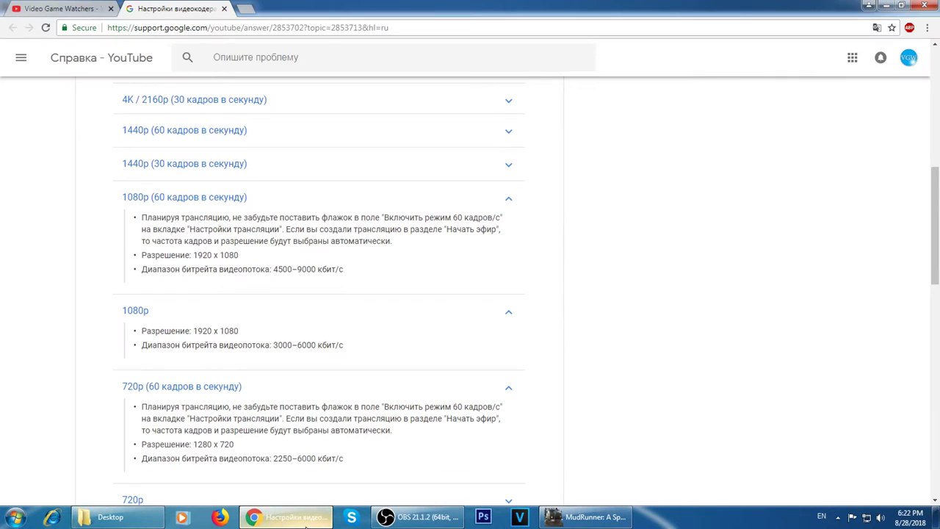
click(116, 11)
click(902, 56)
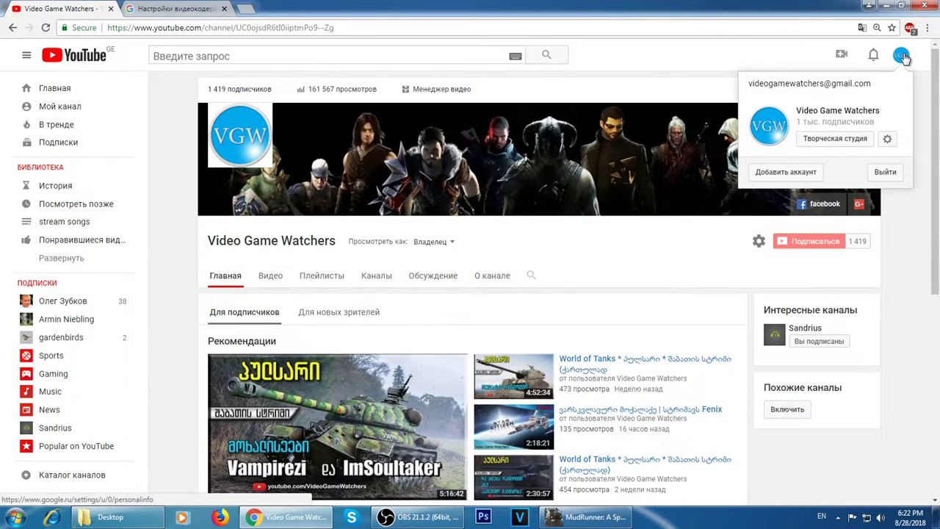
click(835, 138)
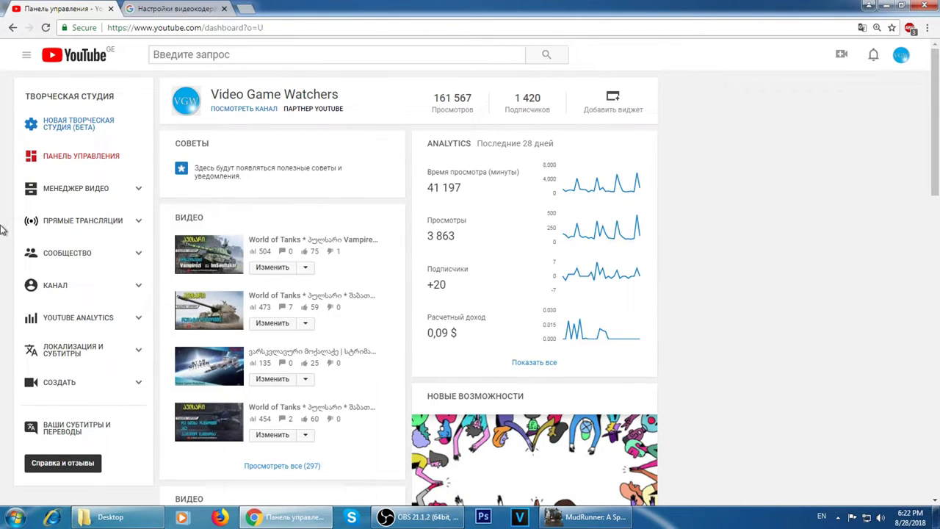
Step: Open the live streaming dashboard and look over its preview and basic stream information
click(50, 228)
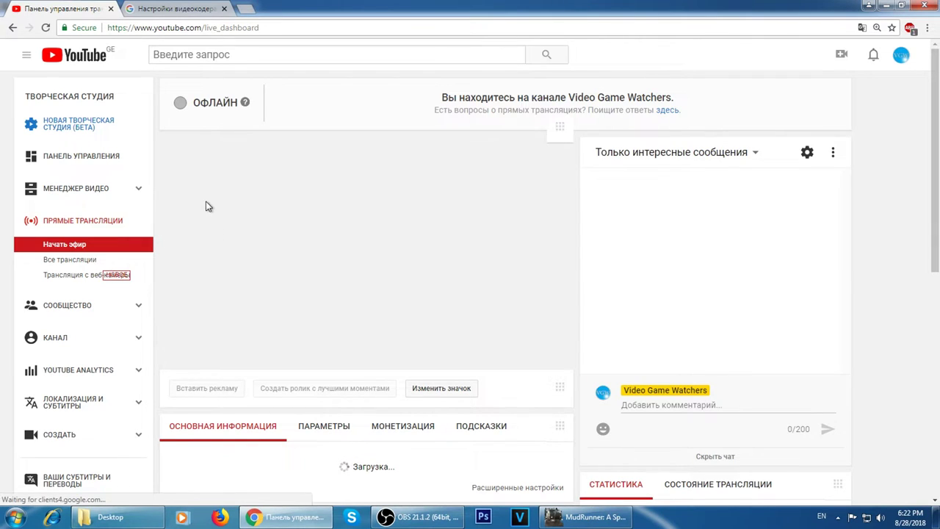
scroll(230, 198, down, 3)
scroll(230, 204, down, 3)
scroll(355, 290, up, 3)
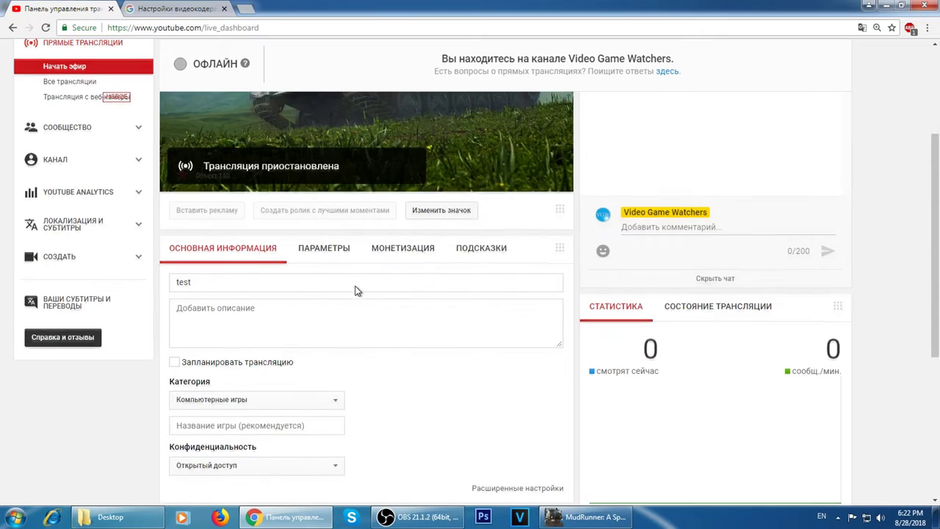
scroll(354, 290, up, 3)
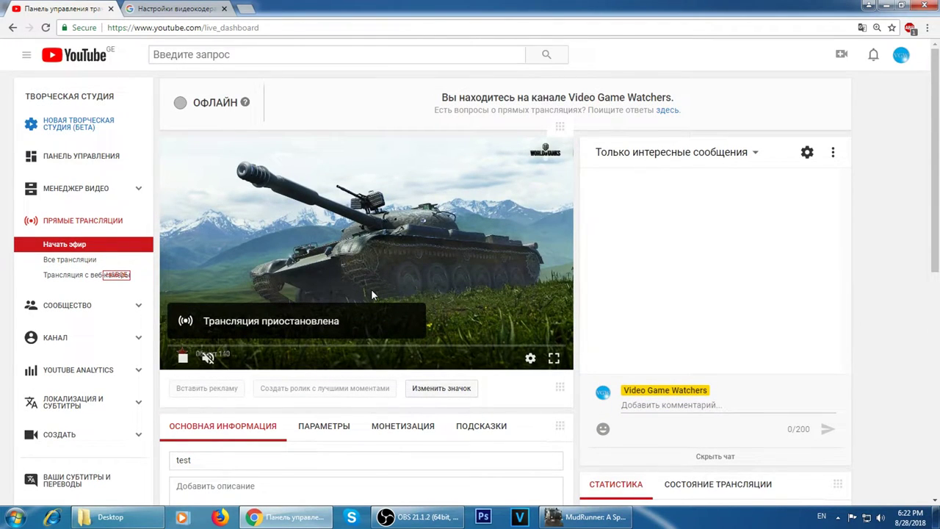
Step: Open the list of all broadcasts and start scheduling a new live broadcast
click(59, 261)
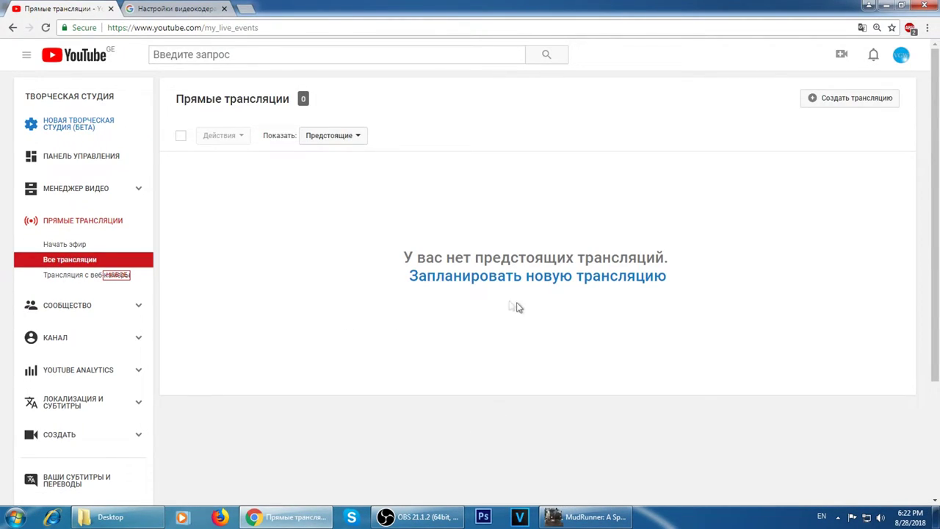
scroll(485, 297, down, 1)
scroll(479, 298, up, 1)
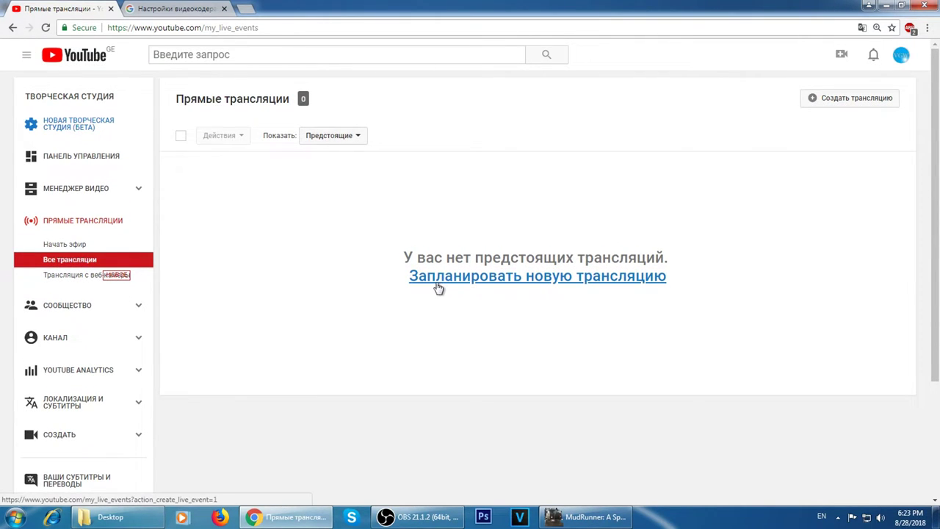
click(472, 284)
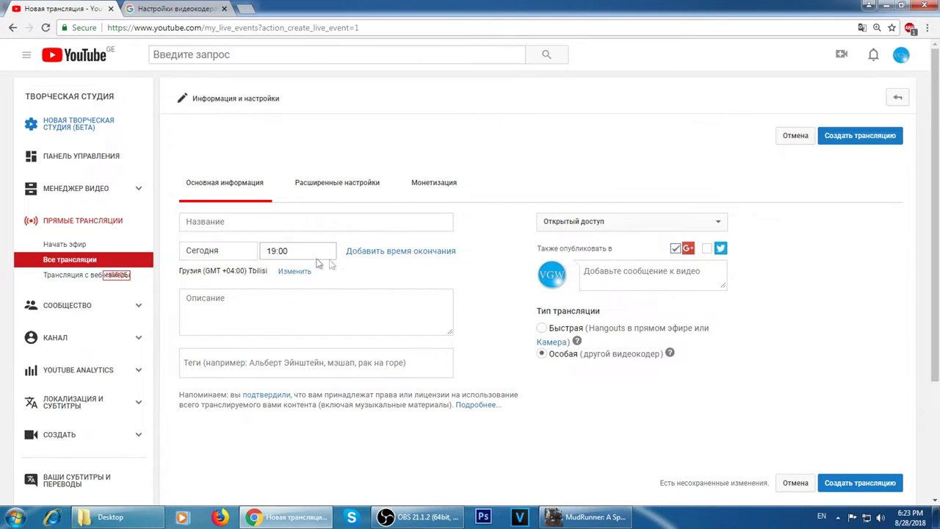
Step: Title the new broadcast tets and add the tag spin, leaving the description empty
click(285, 225)
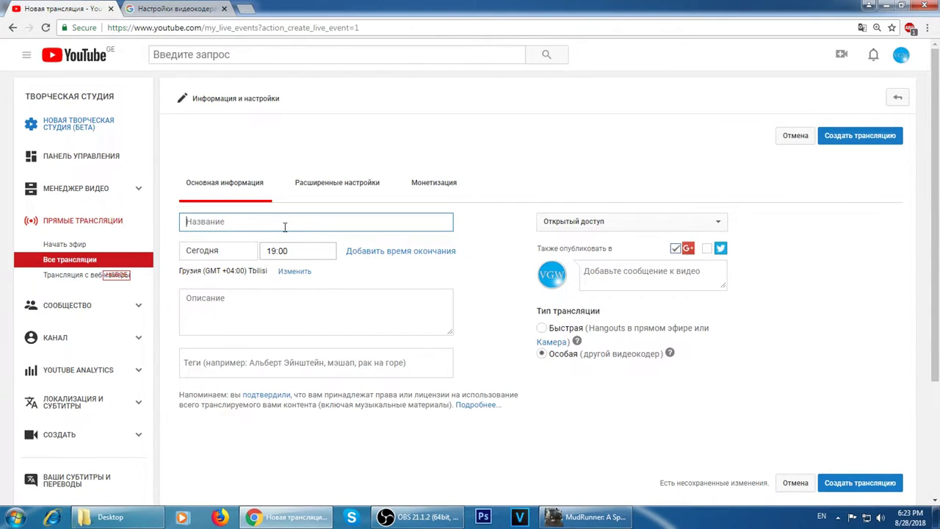
text(tets)
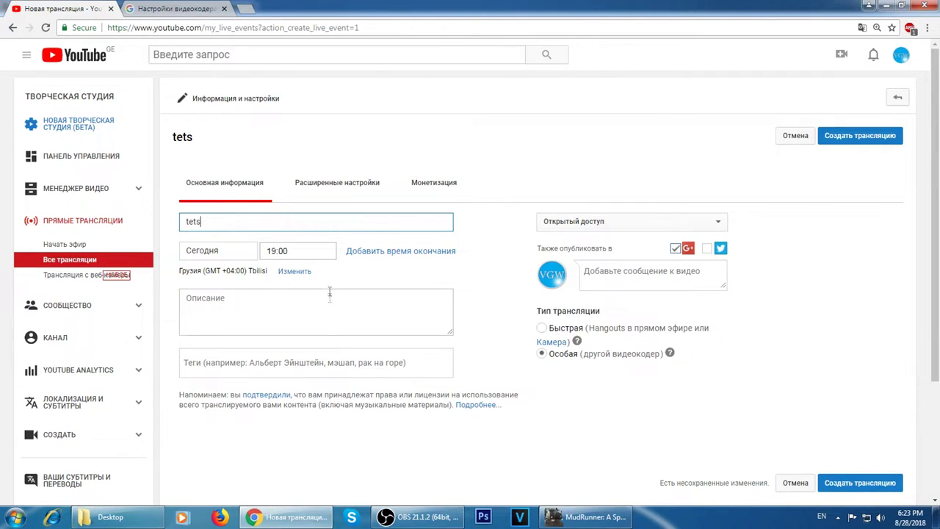
click(313, 251)
click(297, 313)
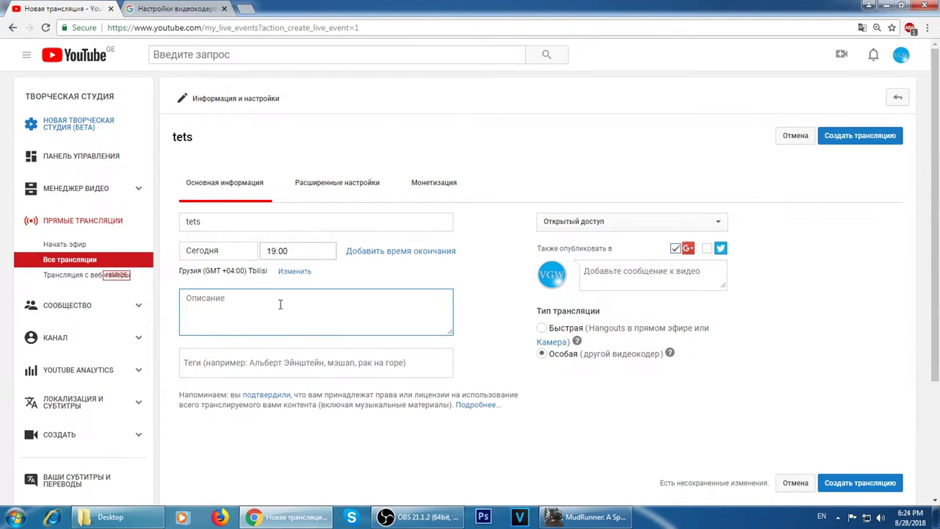
click(336, 363)
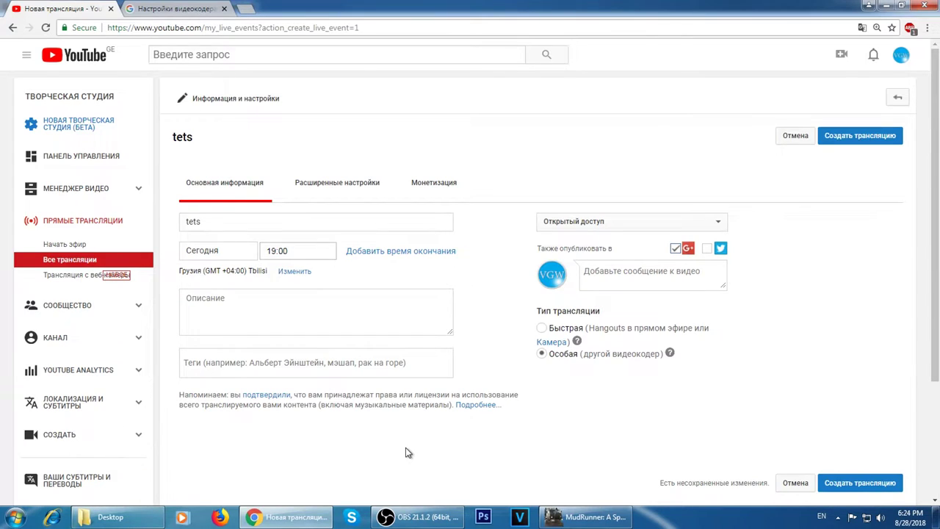
text(spin)
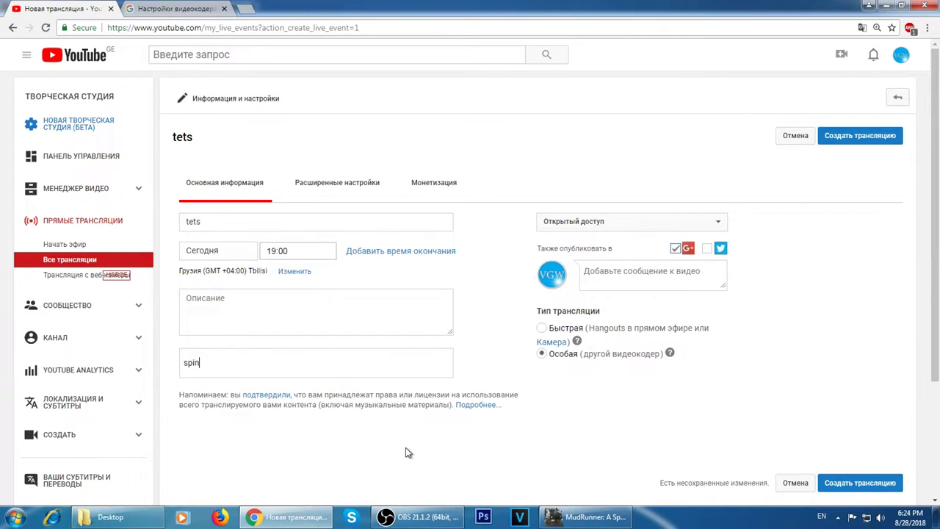
key(Return)
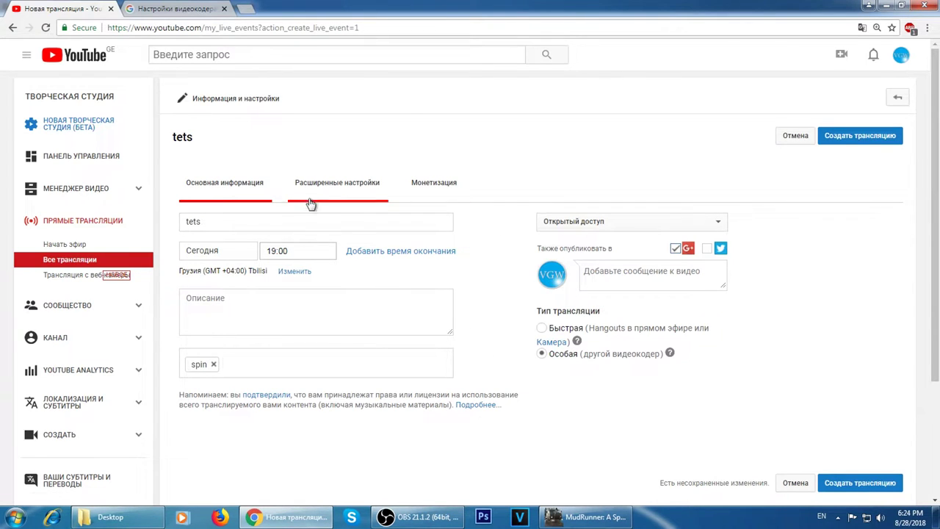
Step: In the advanced broadcast settings, set the missing-captions reason to «Этот контент никогда не транслировался по американскому телевидению», then return to the basic information
click(337, 183)
scroll(454, 324, down, 6)
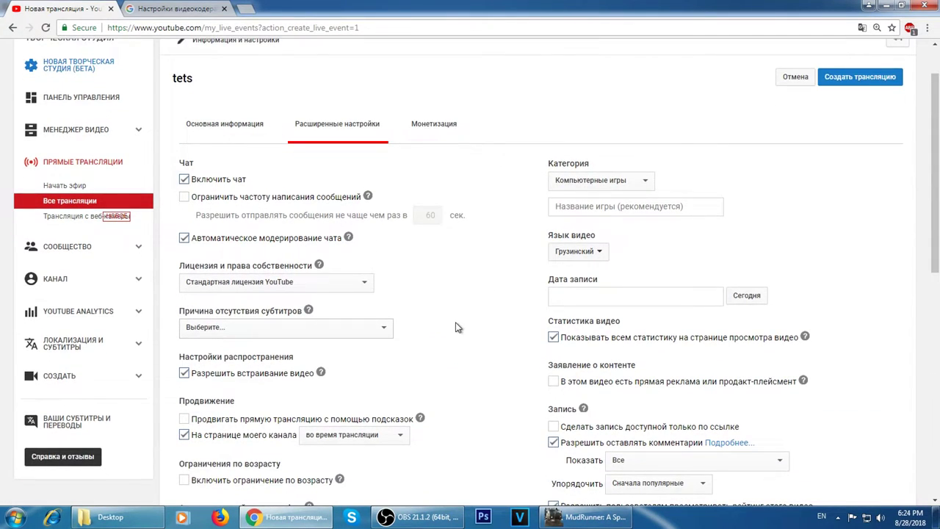
scroll(468, 306, up, 6)
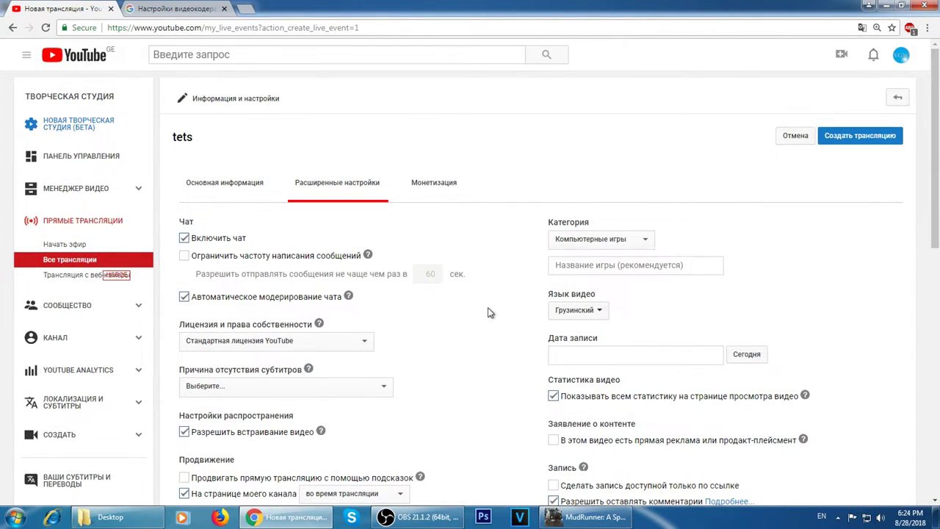
scroll(488, 313, down, 1)
click(382, 328)
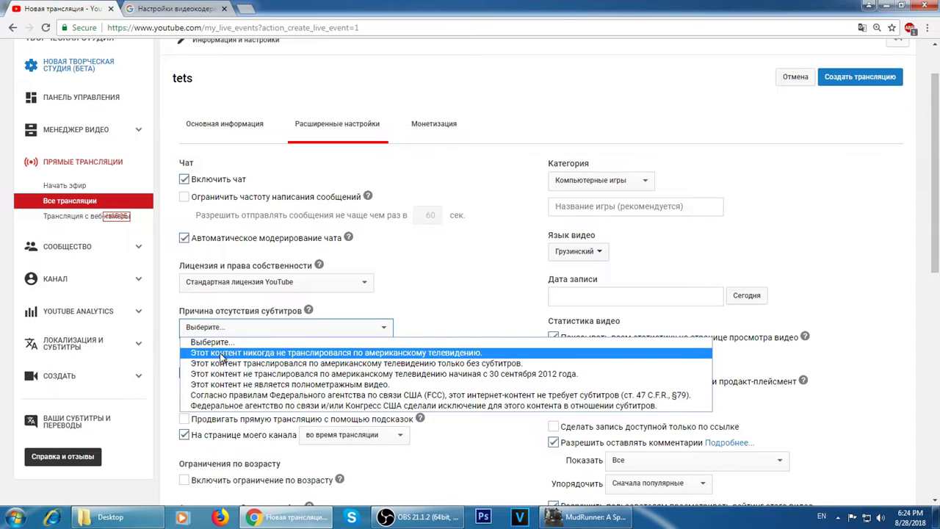
click(250, 330)
click(250, 331)
click(235, 352)
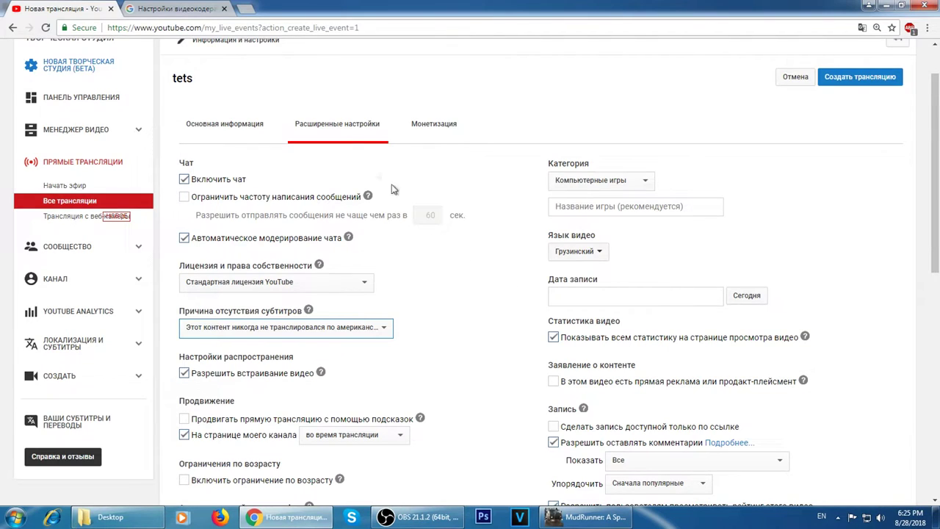
click(210, 132)
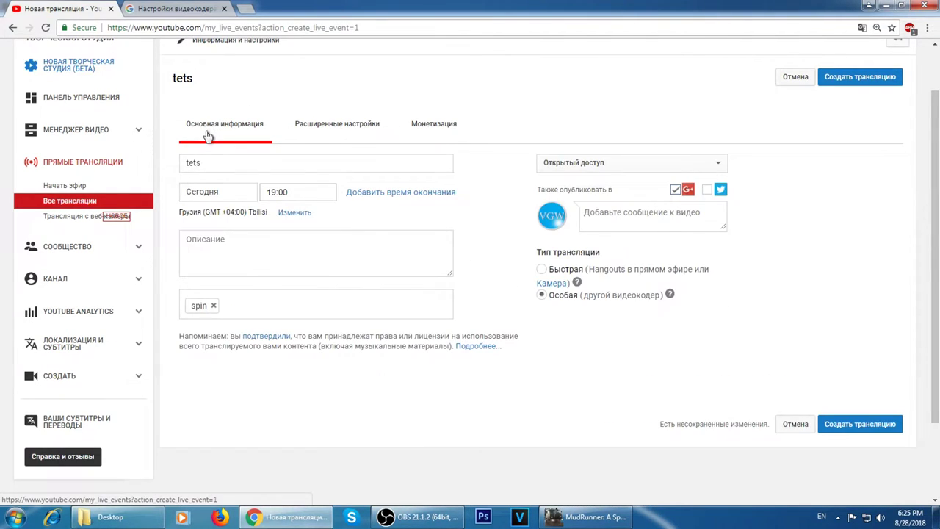
Step: Try the visibility options «Ограниченный доступ», «Доступ по ссылке» and «Открытый доступ» for the new broadcast
scroll(761, 254, down, 2)
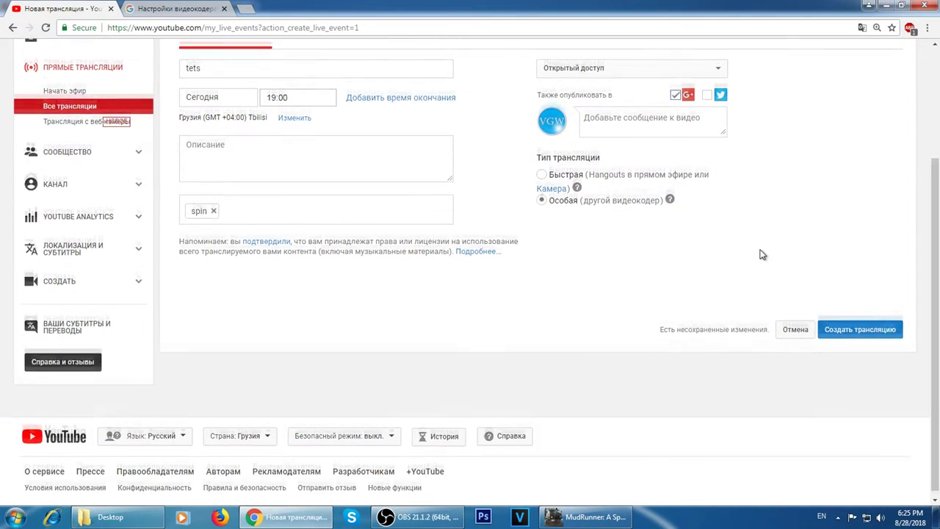
scroll(639, 204, up, 3)
click(614, 219)
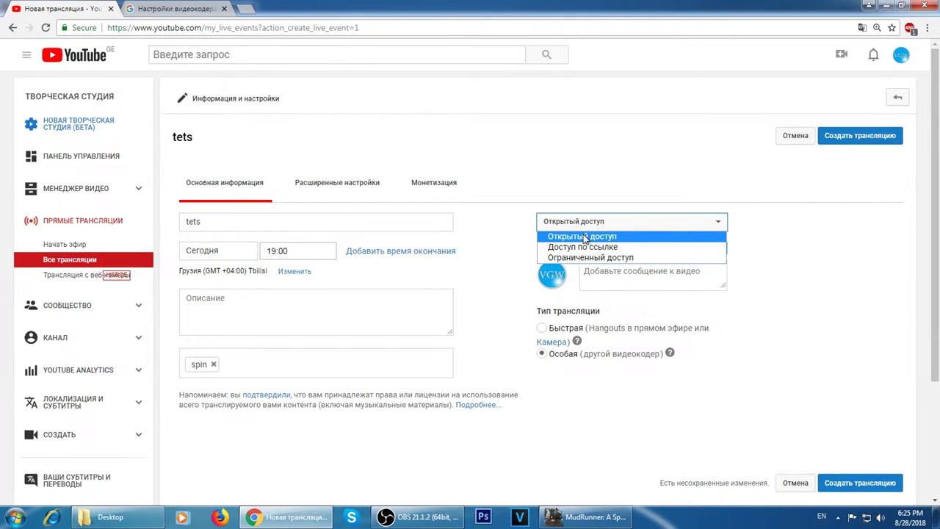
click(584, 257)
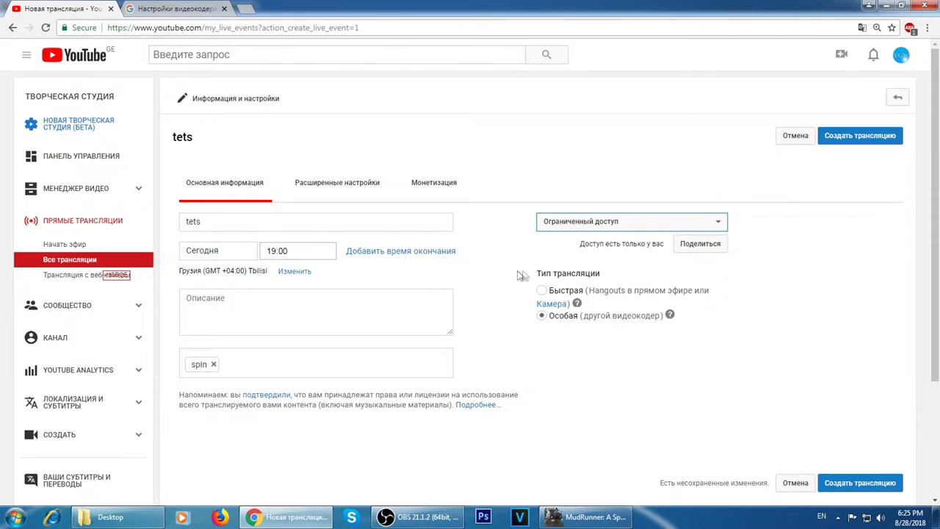
click(564, 227)
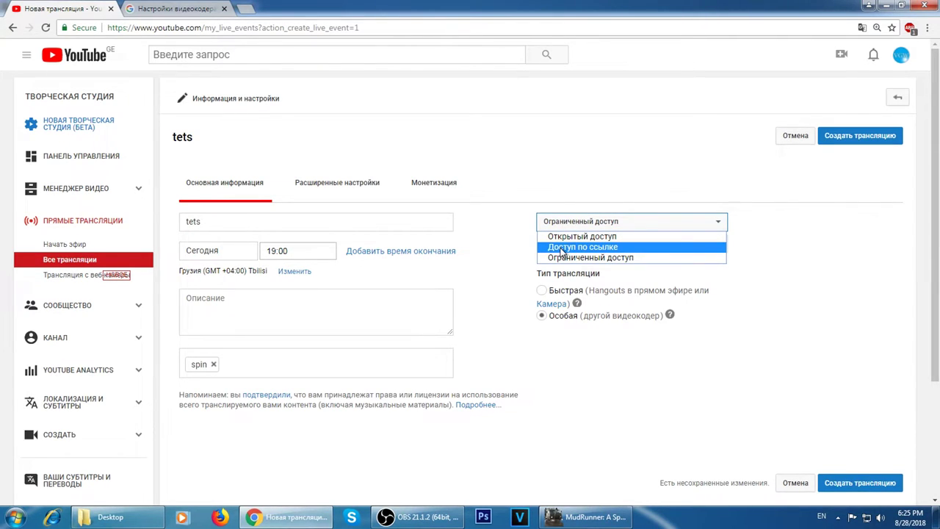
click(559, 247)
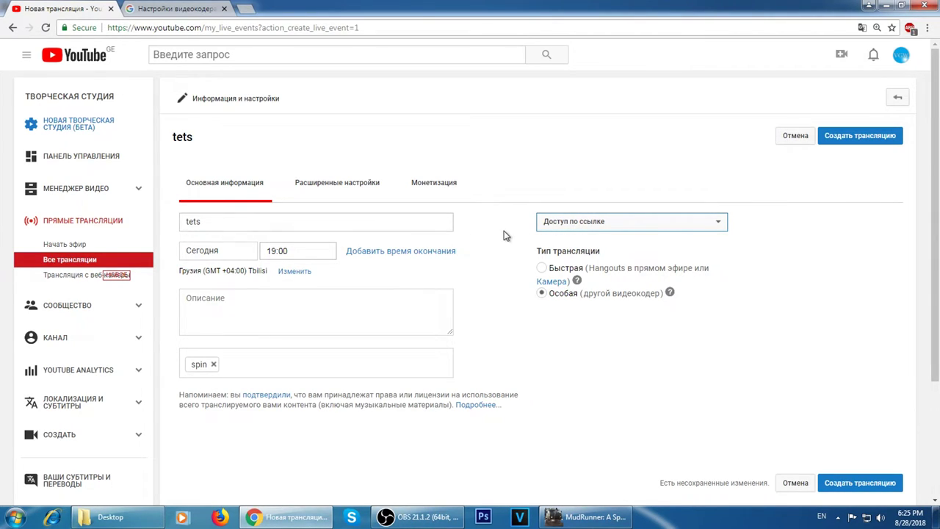
click(635, 223)
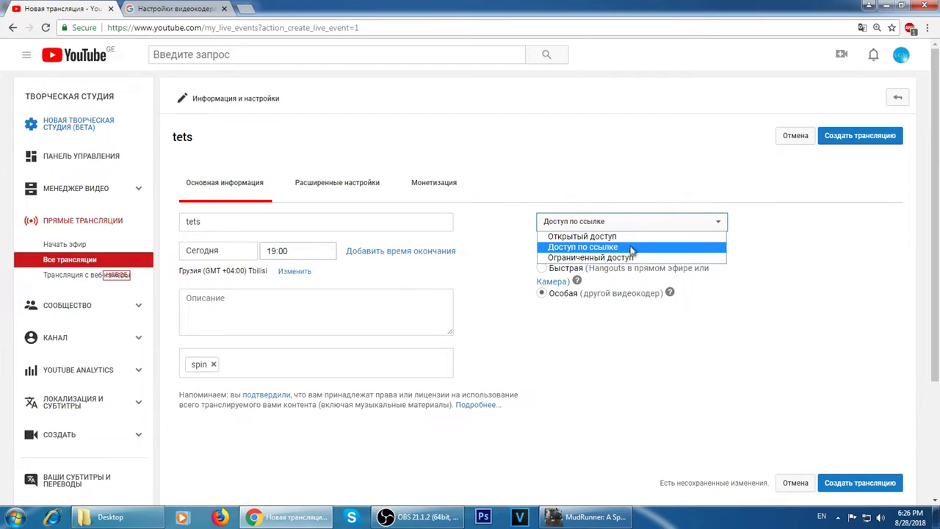
click(628, 258)
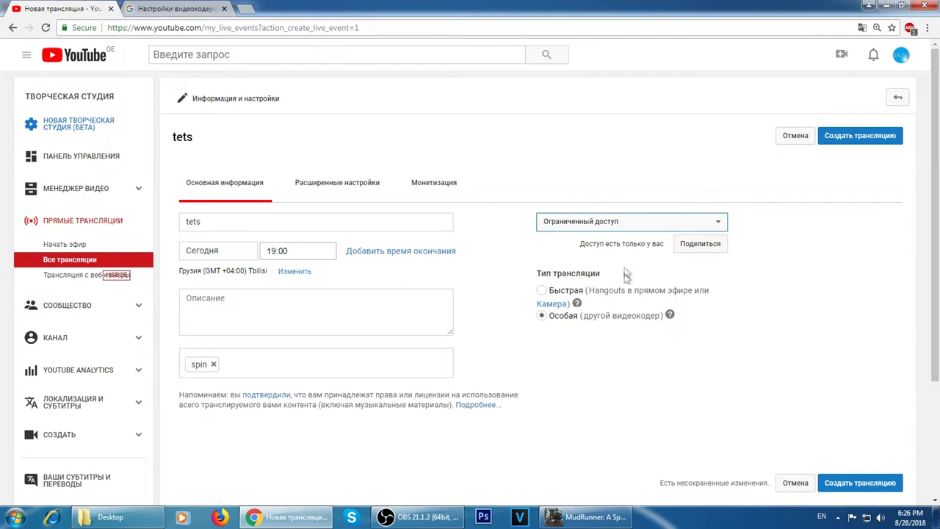
click(591, 223)
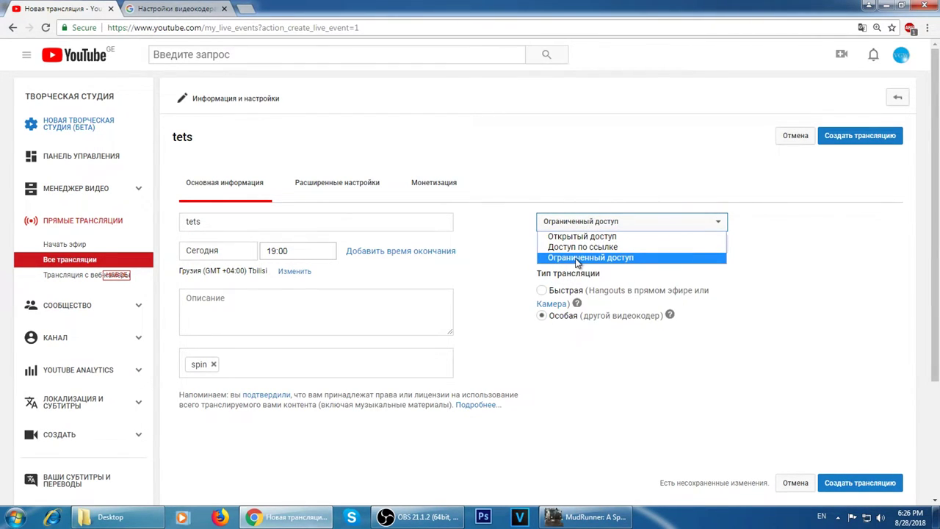
click(584, 237)
Step: Set the broadcast's visibility to «Ограниченный доступ» and create the broadcast
click(582, 223)
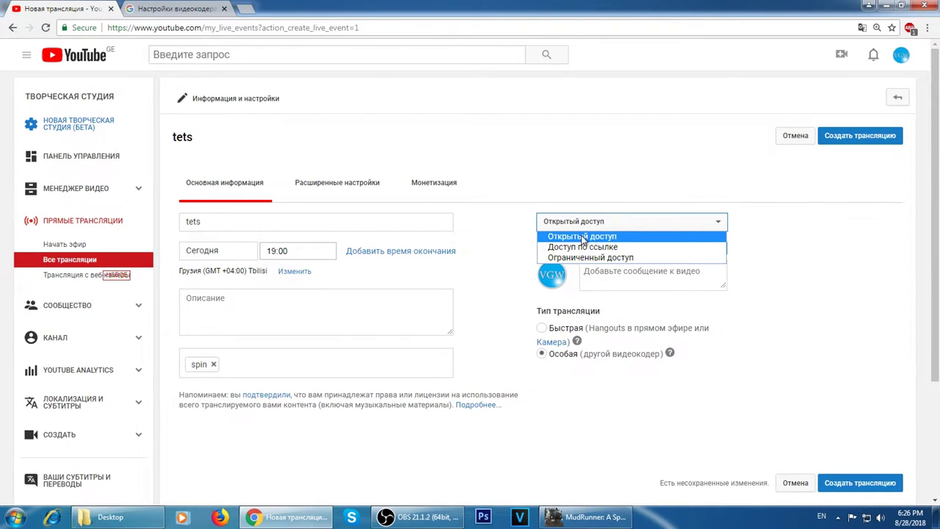
click(590, 257)
scroll(813, 258, down, 2)
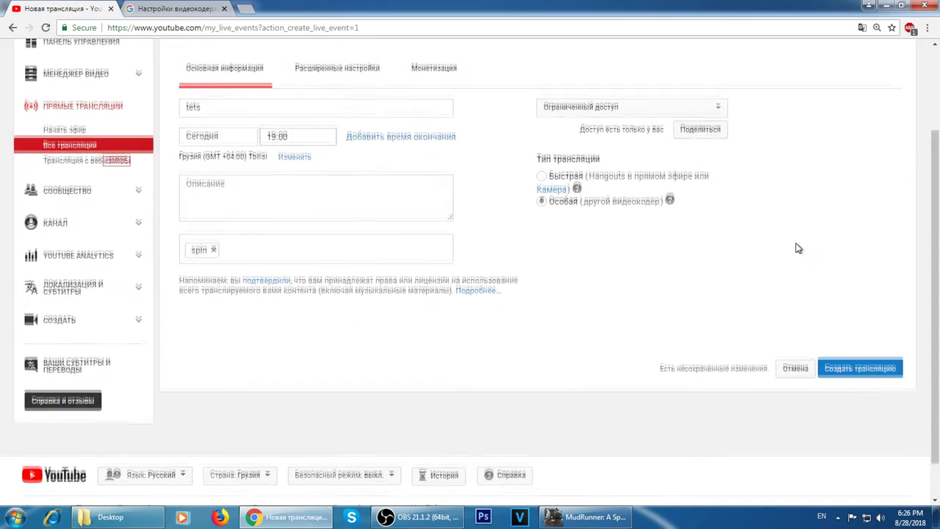
scroll(799, 248, up, 2)
click(856, 136)
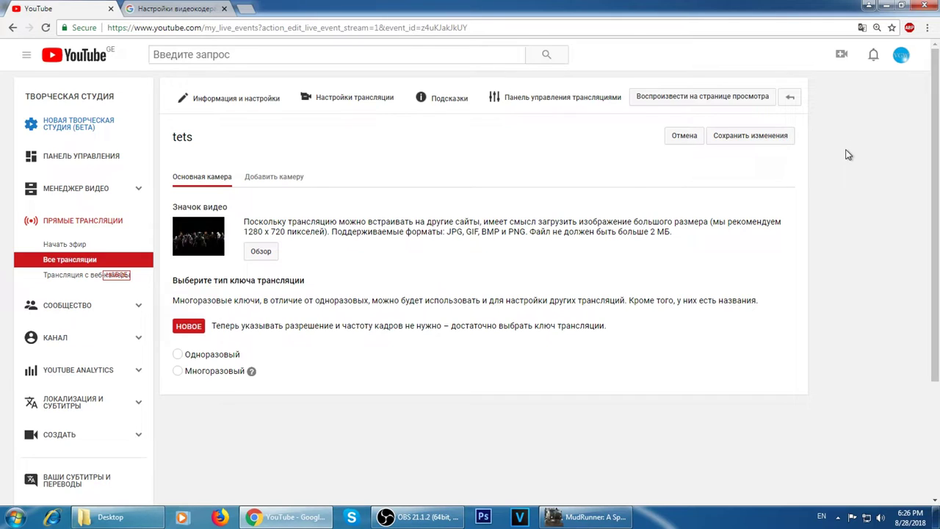
Step: Upload the tank image from the Desktop folder as the broadcast's video thumbnail
scroll(847, 157, down, 1)
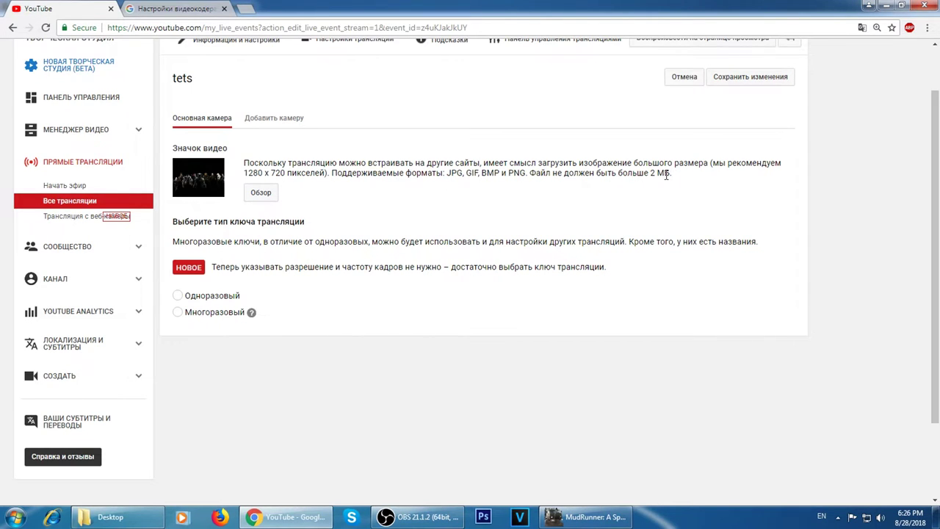
click(262, 192)
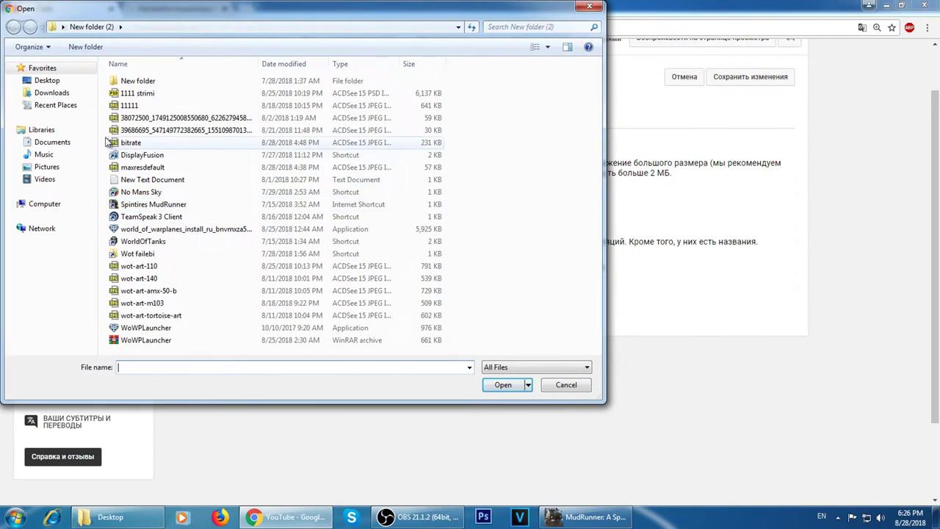
click(47, 81)
double_click(469, 108)
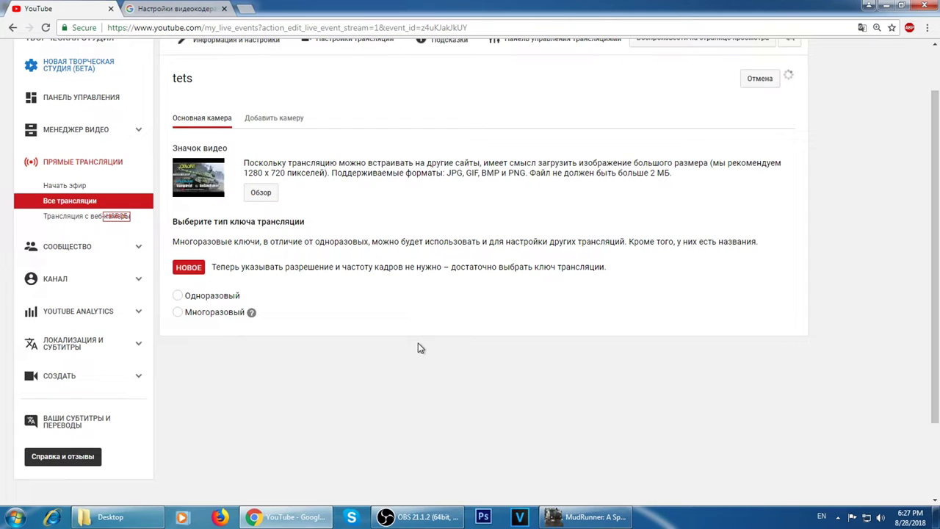
Step: Choose the single-use stream key type «Одноразовый» and look over the encoder setup fields for other encoders
scroll(419, 348, down, 2)
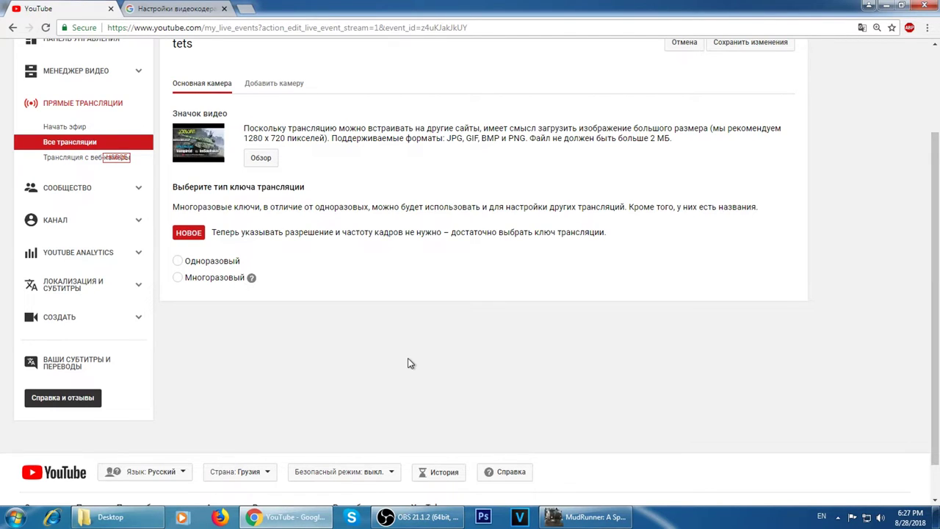
scroll(389, 337, down, 1)
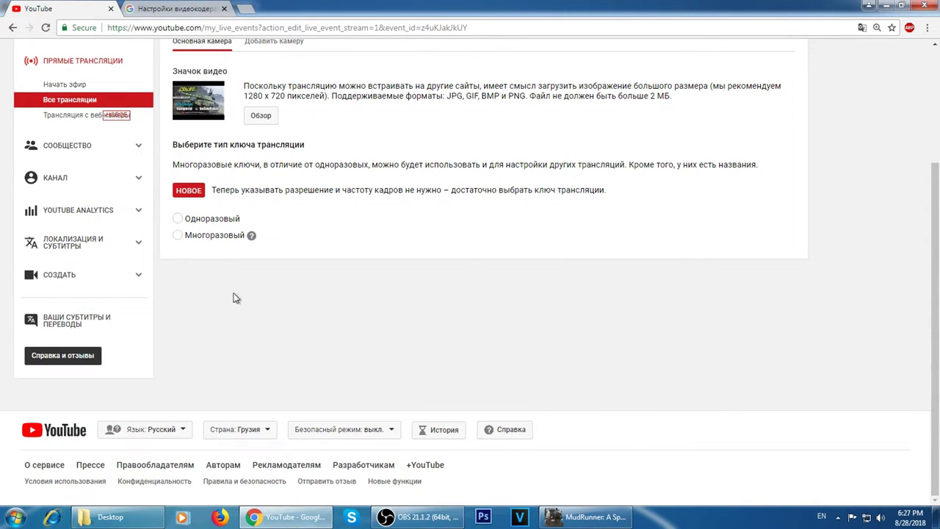
click(214, 221)
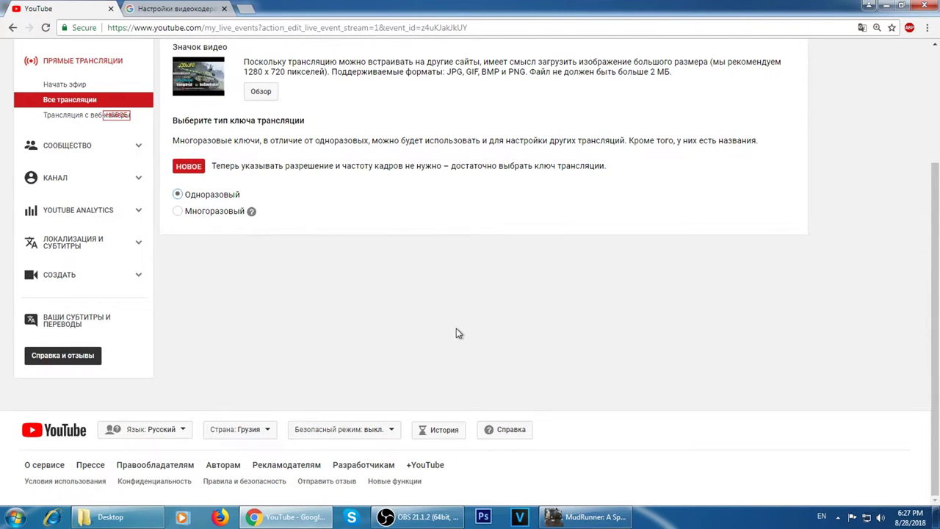
scroll(441, 324, down, 2)
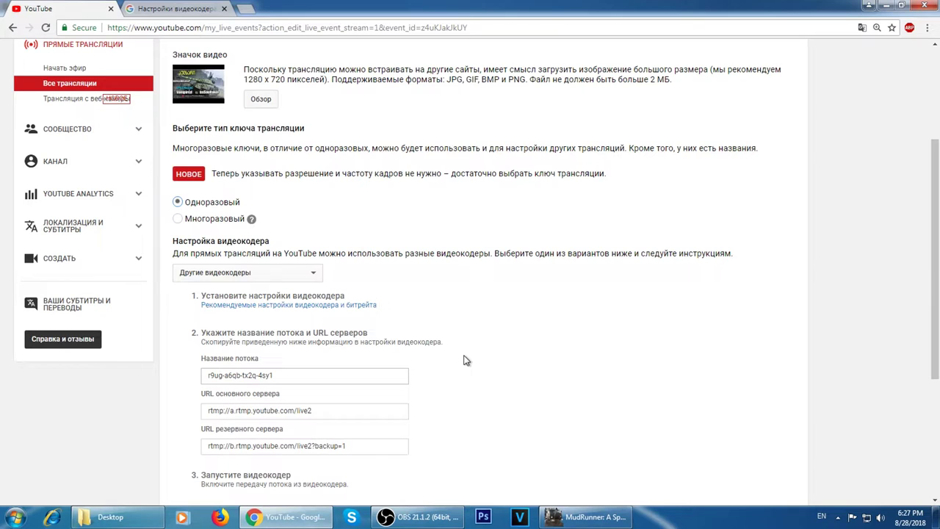
scroll(459, 357, down, 2)
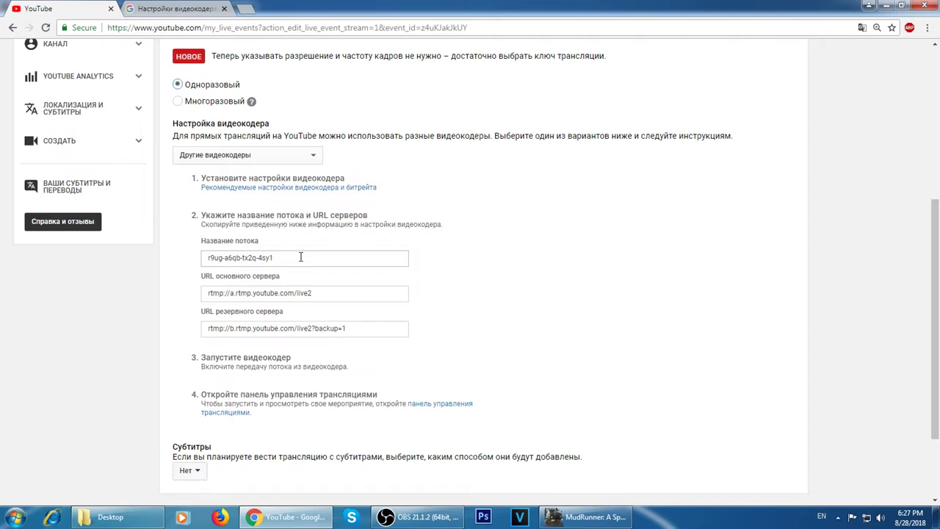
scroll(301, 258, up, 1)
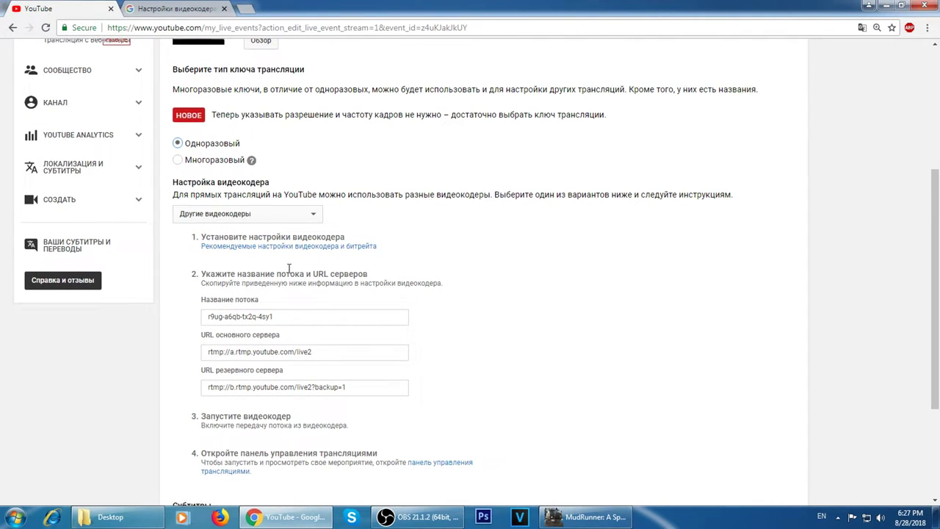
Step: Open the recommended encoder and bitrate settings help page, look through its resolution sections, and close it along with the old duplicate
click(223, 254)
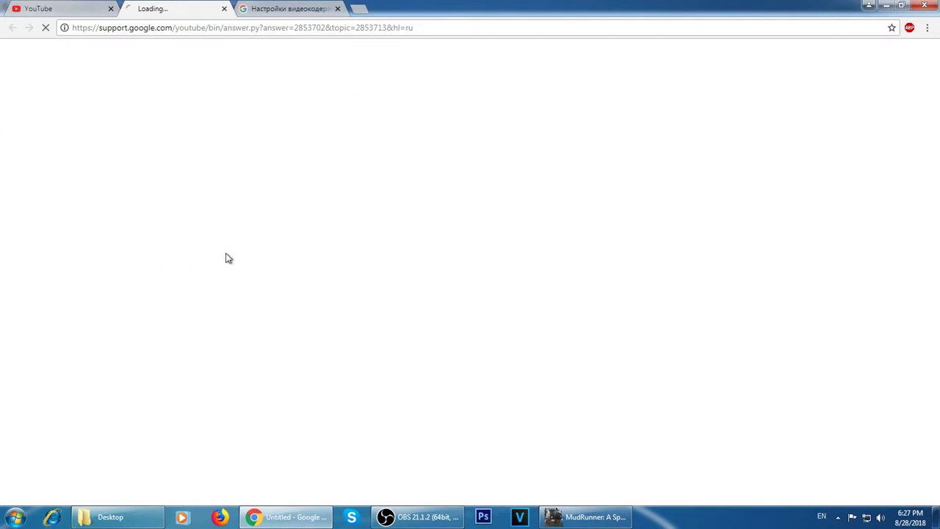
click(337, 8)
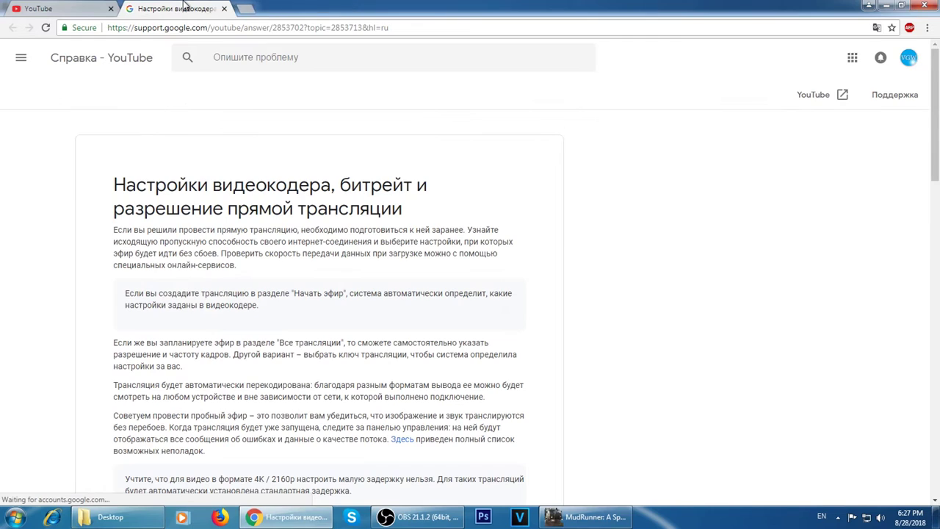
scroll(321, 247, down, 2)
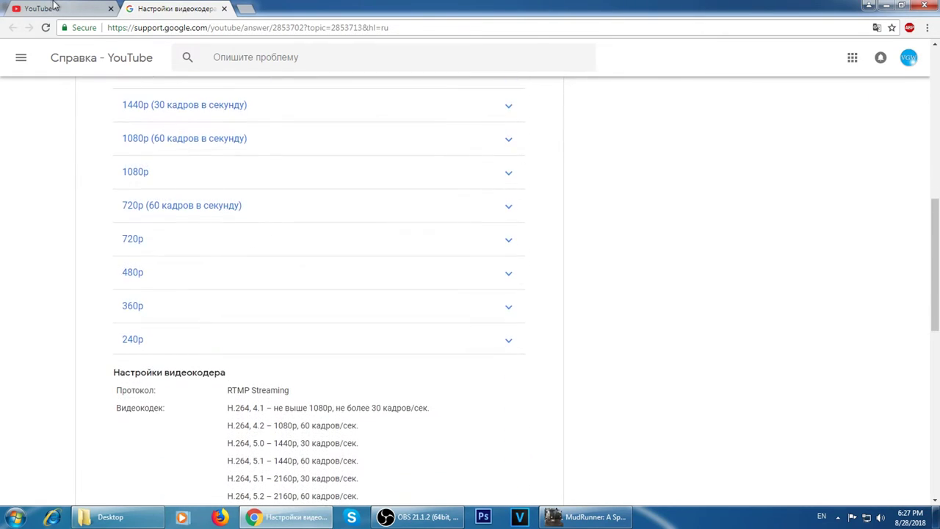
click(59, 8)
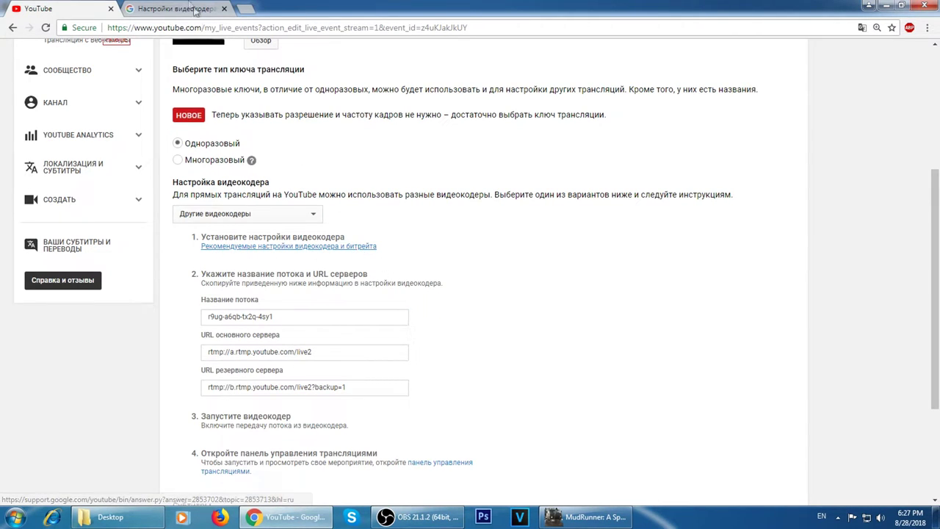
click(351, 252)
scroll(241, 218, down, 2)
scroll(240, 107, up, 4)
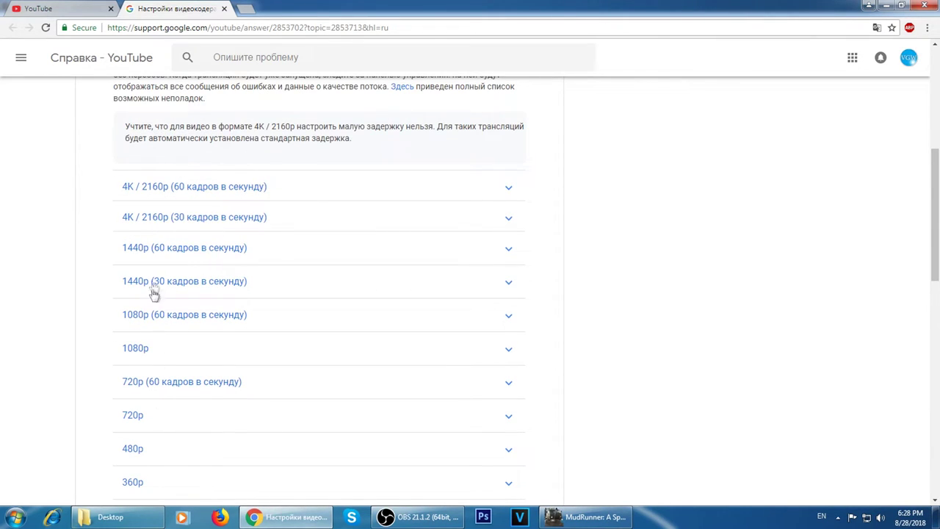
scroll(223, 284, down, 2)
click(224, 8)
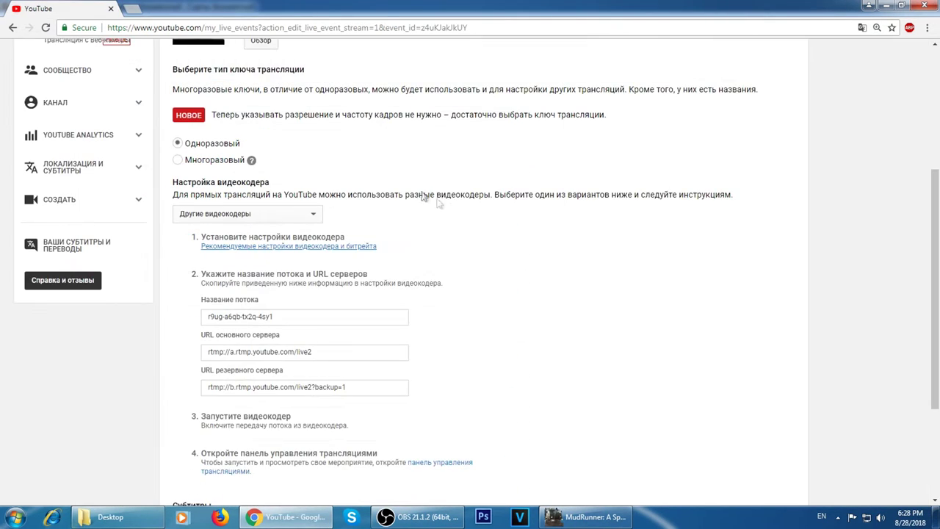
Step: Copy the primary server URL rtmp://a.rtmp.youtube.com/live2 from the broadcast's encoder settings
scroll(610, 263, down, 3)
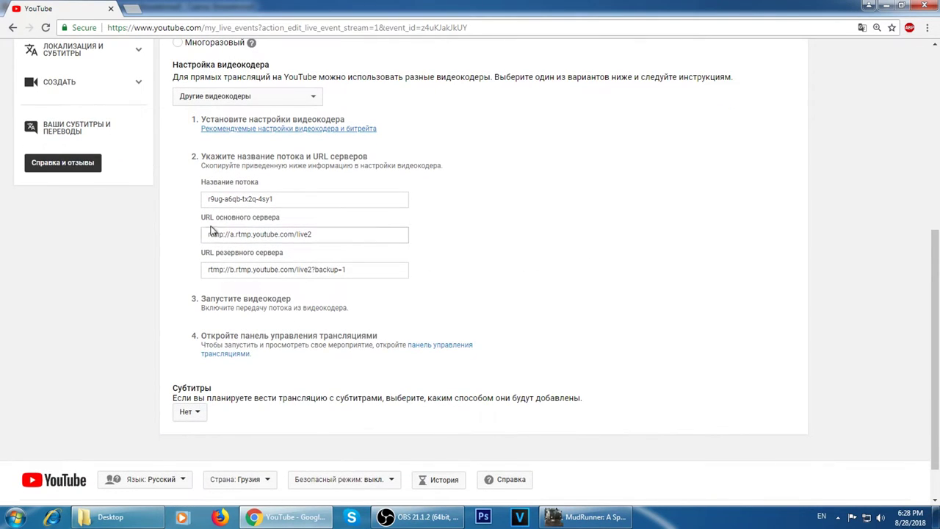
click(331, 234)
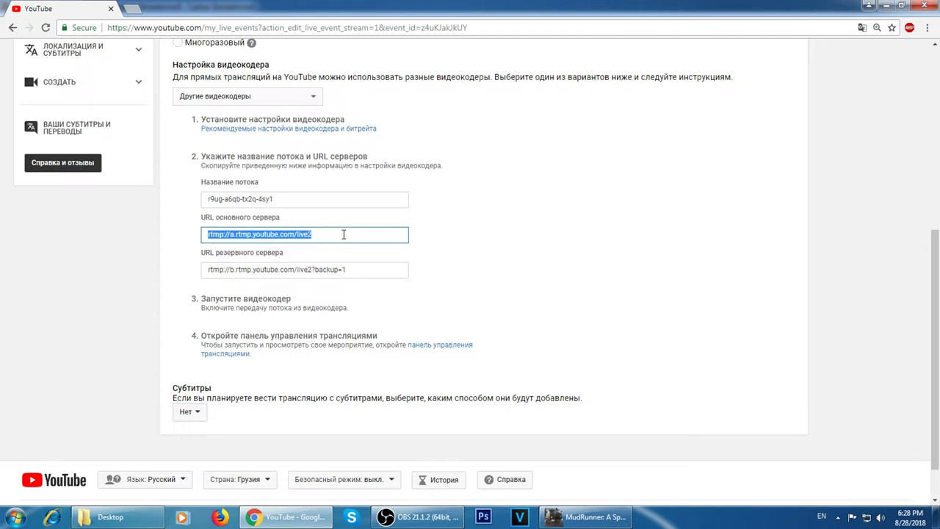
right_click(266, 237)
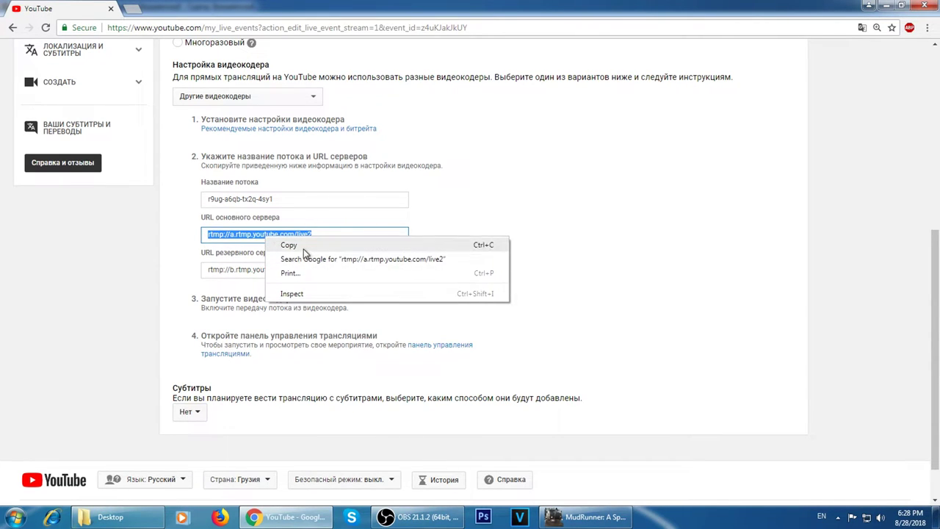
click(301, 247)
Step: In the OBS streaming settings, clear the saved server details by switching the type to «Сервисы вещания» and back to «Пользовательский сервер вещания»
click(416, 517)
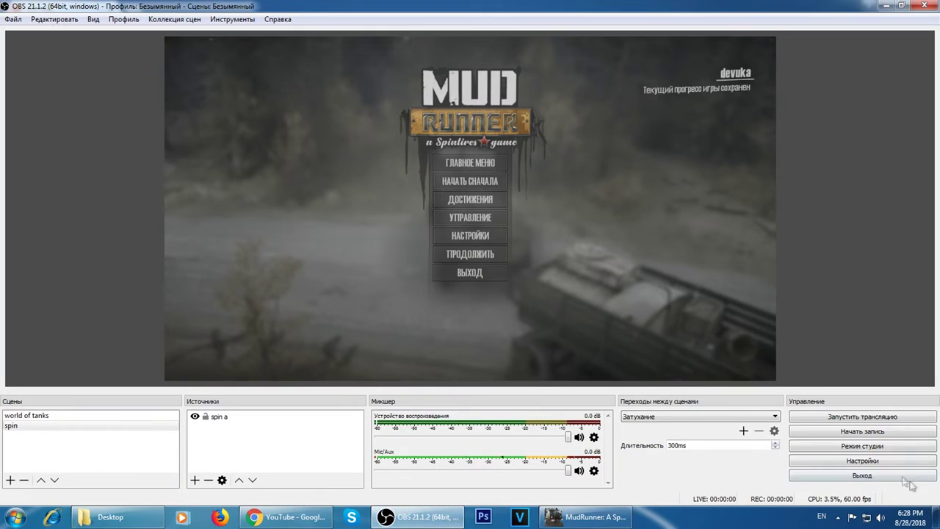
click(861, 462)
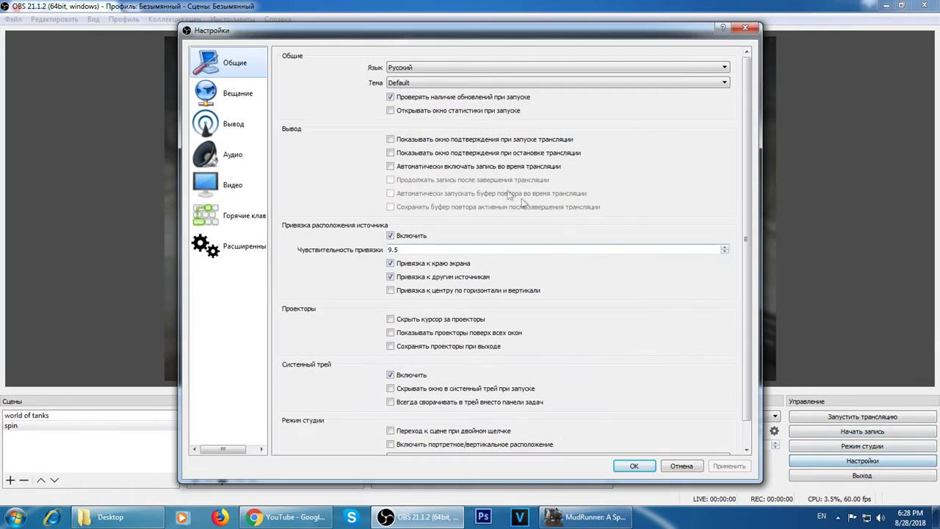
click(220, 107)
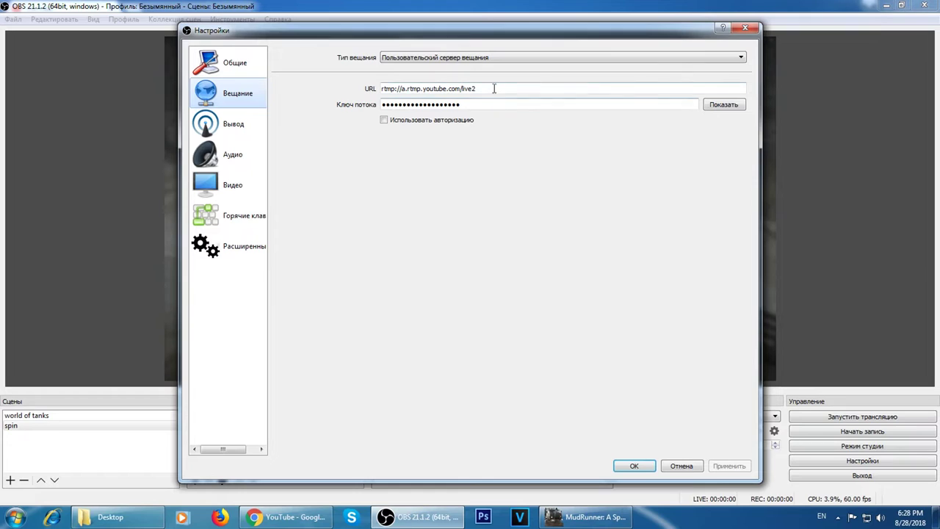
click(485, 59)
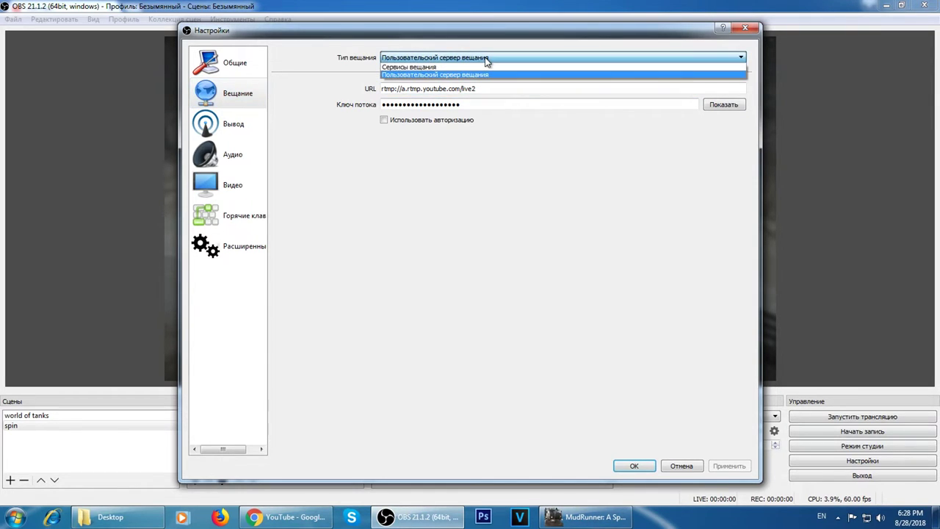
click(464, 67)
click(464, 57)
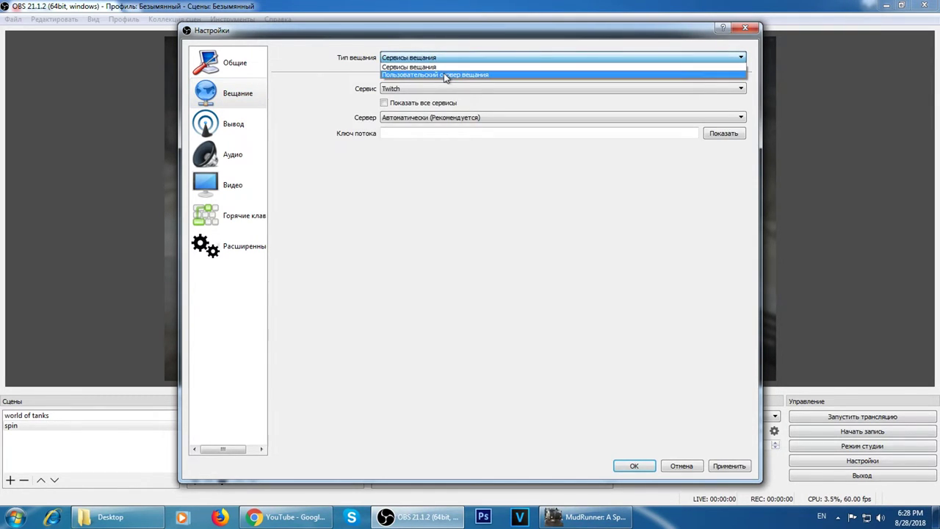
click(444, 75)
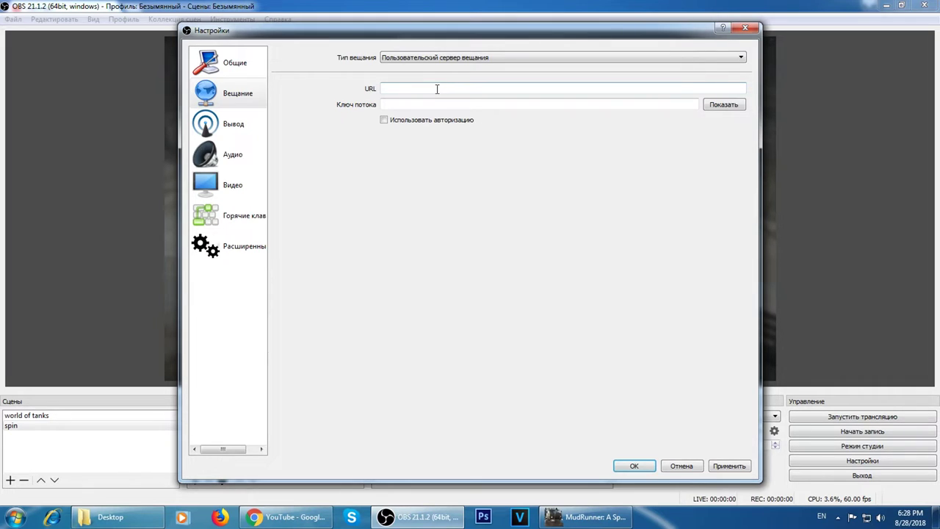
Step: Paste the copied server address rtmp://a.rtmp.youtube.com/live2 as the custom streaming server's URL
click(413, 87)
right_click(413, 87)
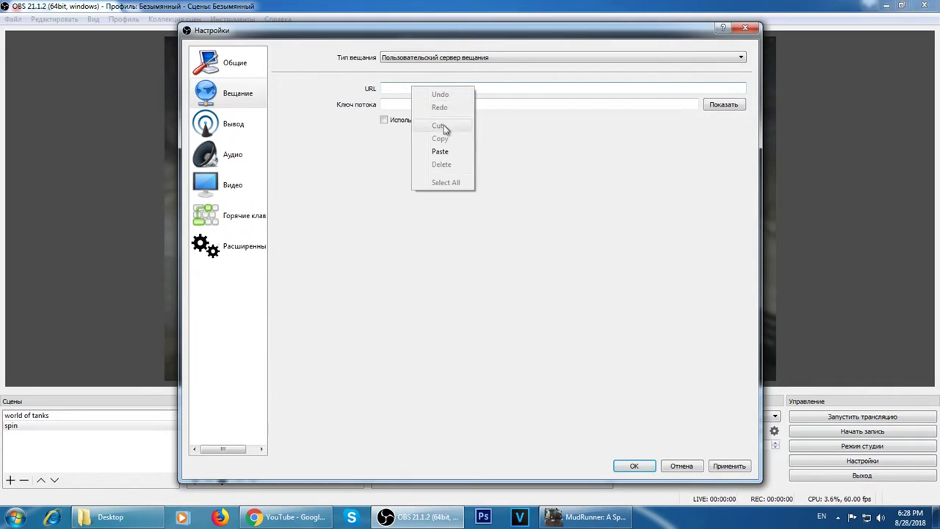
click(443, 152)
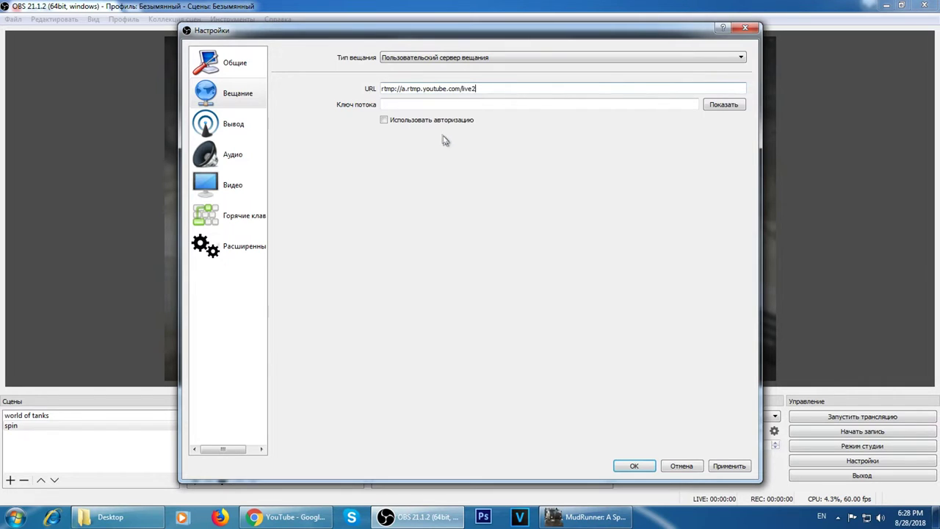
Step: Switch to the YouTube page in Chrome and copy the broadcast's stream key from «Название потока»
click(286, 517)
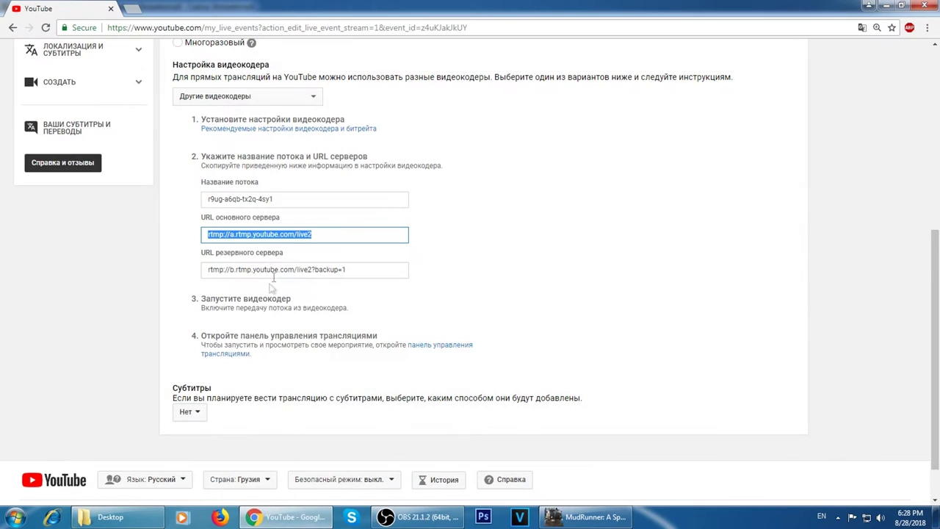
drag(273, 199, 207, 199)
right_click(229, 204)
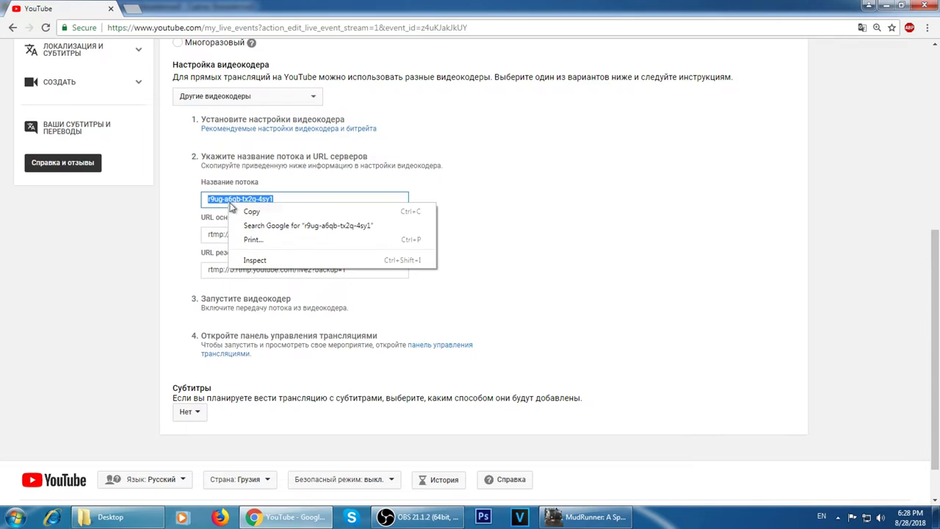
click(250, 212)
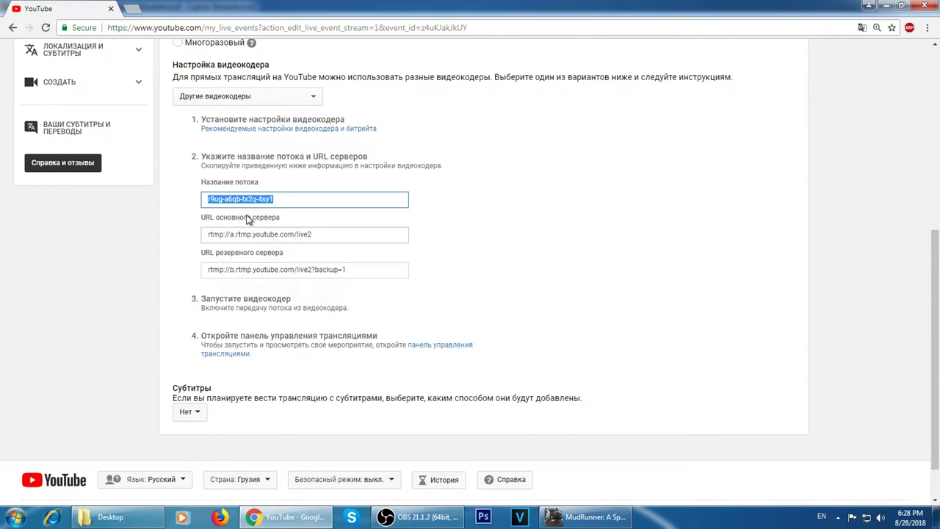
Step: Back in the OBS streaming settings, paste the stream key into «Ключ потока», then apply and close the settings
click(426, 519)
click(409, 105)
right_click(407, 105)
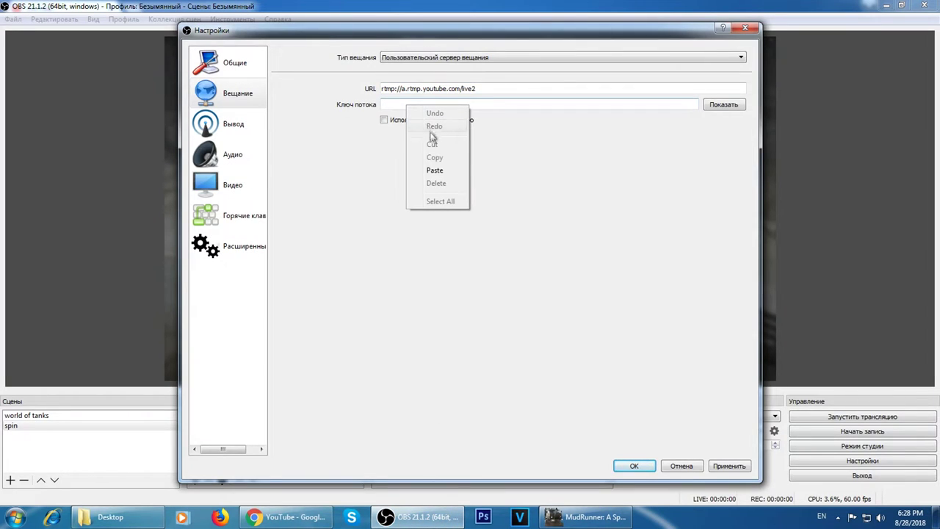
click(434, 170)
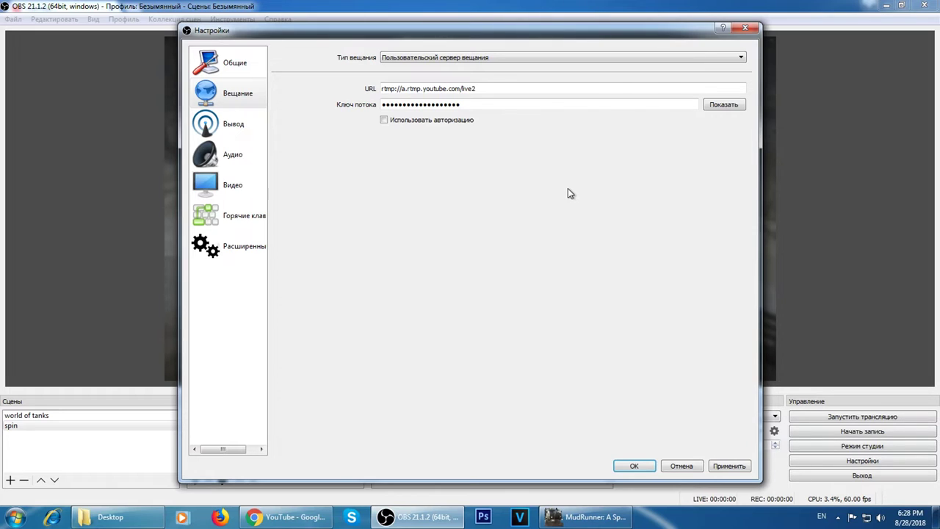
click(741, 469)
click(634, 466)
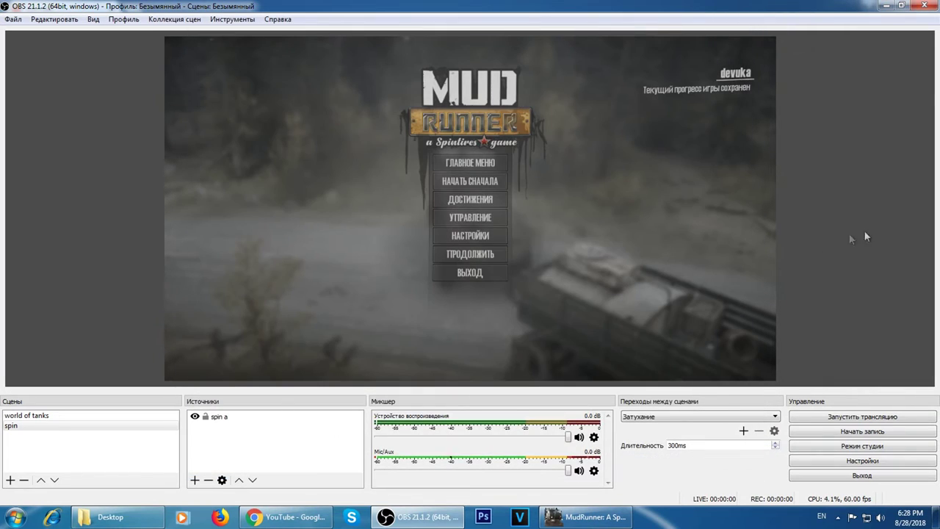
Step: Return to the YouTube page in Chrome and save the changes to the «tets» broadcast's stream settings
key(alt+Tab)
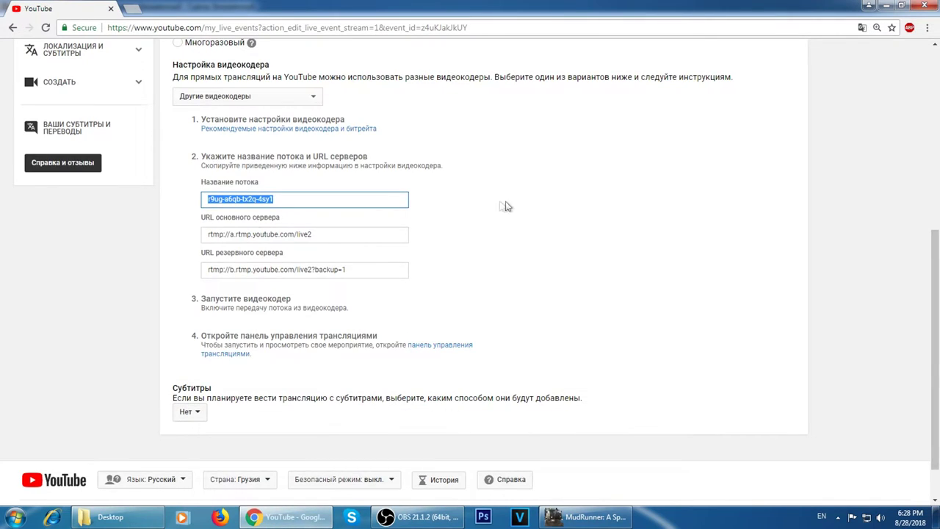
scroll(918, 237, up, 3)
scroll(901, 224, up, 2)
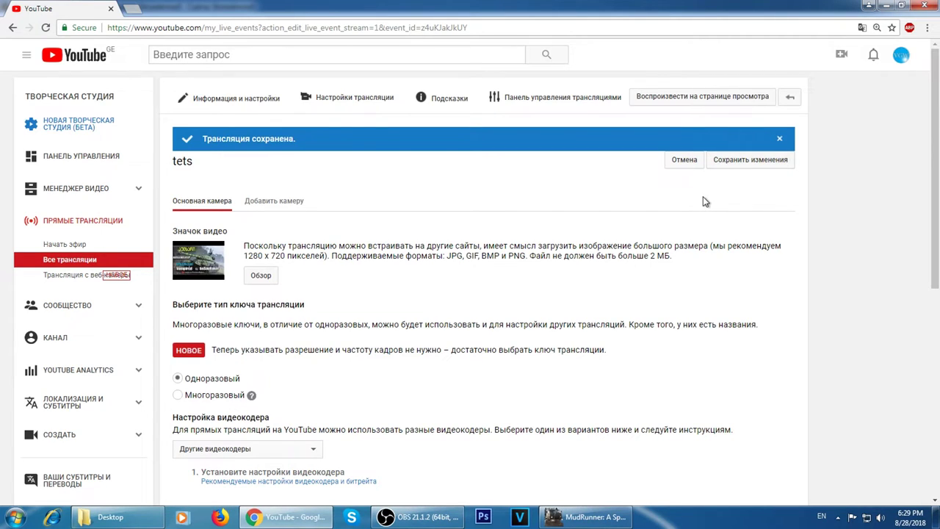
click(749, 163)
scroll(536, 350, down, 3)
scroll(562, 178, up, 3)
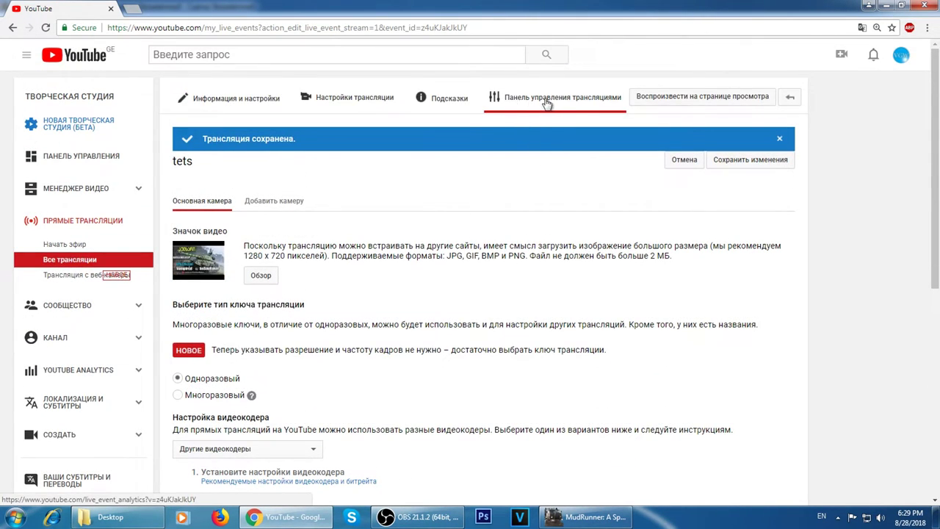
Step: Open the live control room of the «tets» broadcast, look over its stream status and preview sections, and switch back to OBS
click(537, 103)
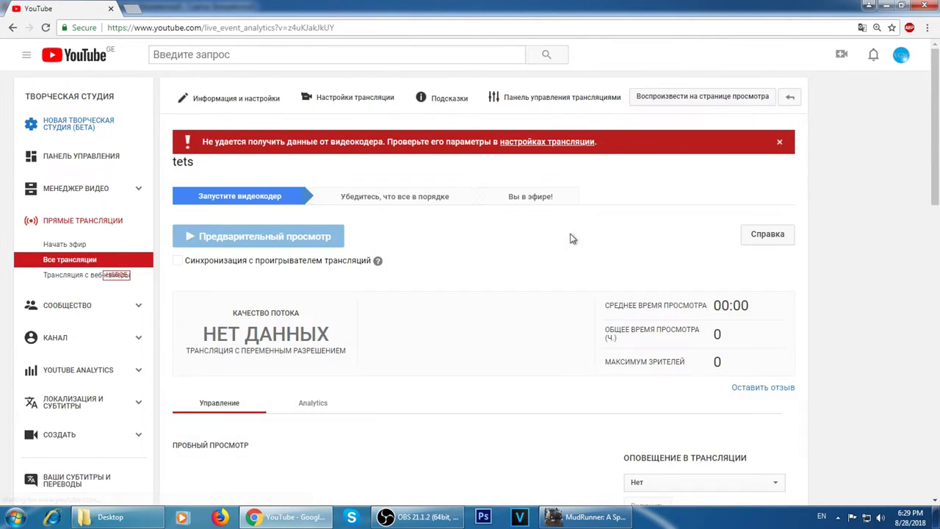
scroll(523, 249, down, 3)
scroll(520, 252, down, 3)
scroll(533, 266, up, 6)
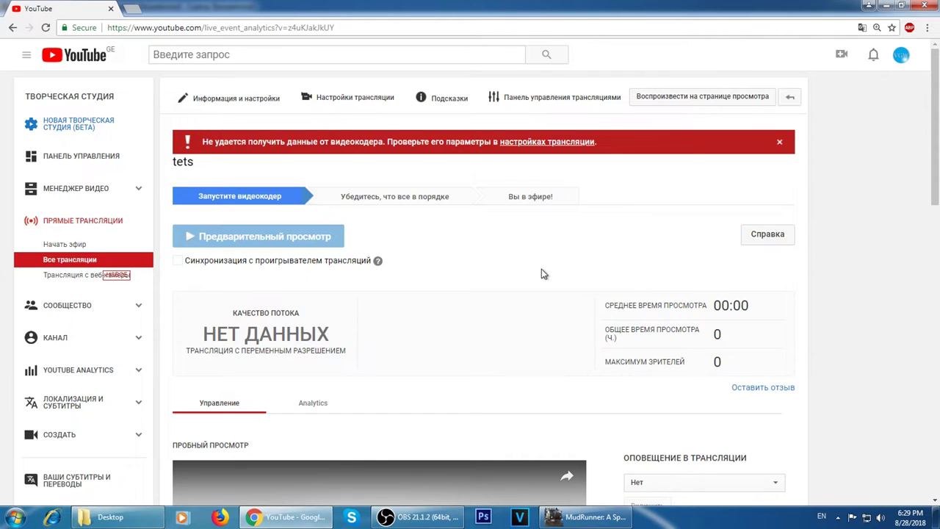
scroll(536, 271, down, 2)
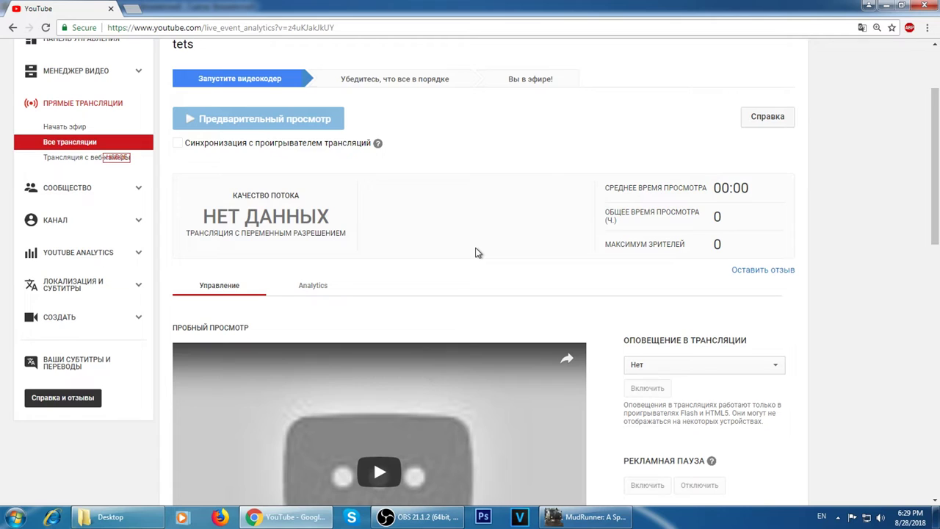
scroll(474, 250, up, 2)
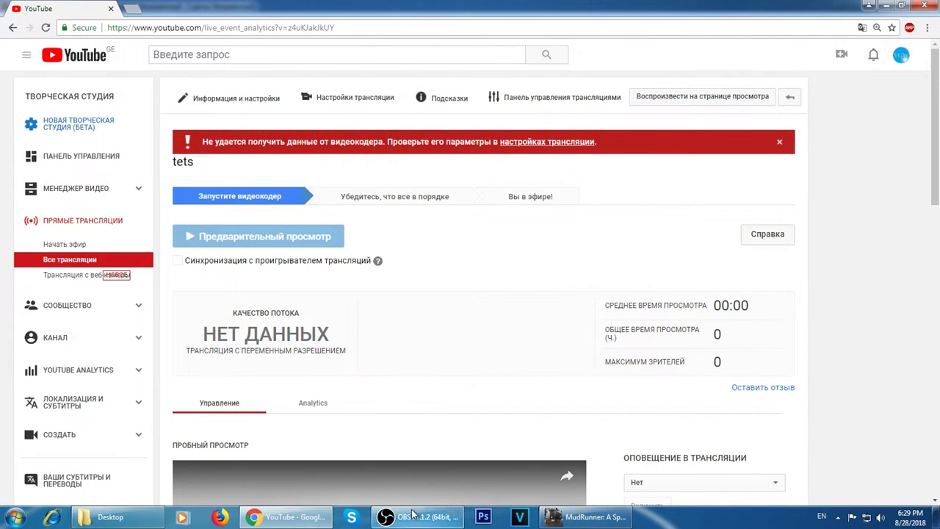
click(412, 516)
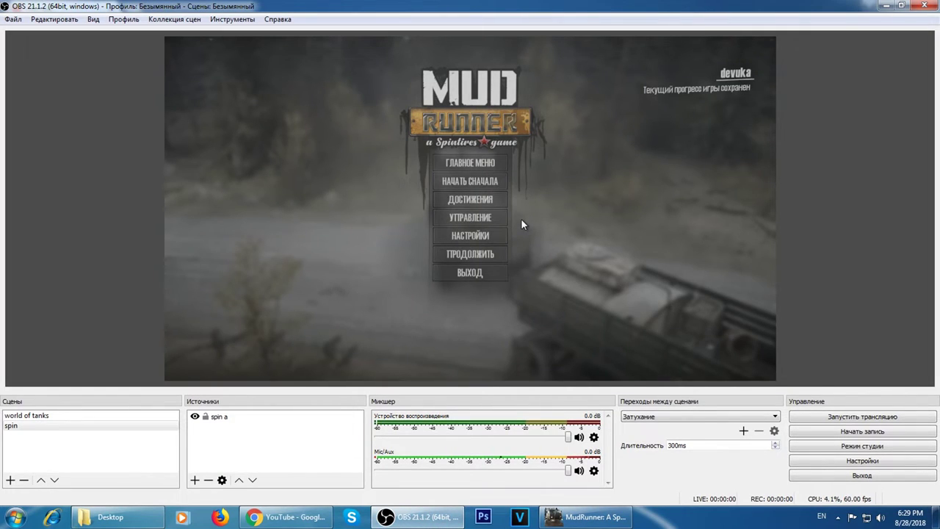